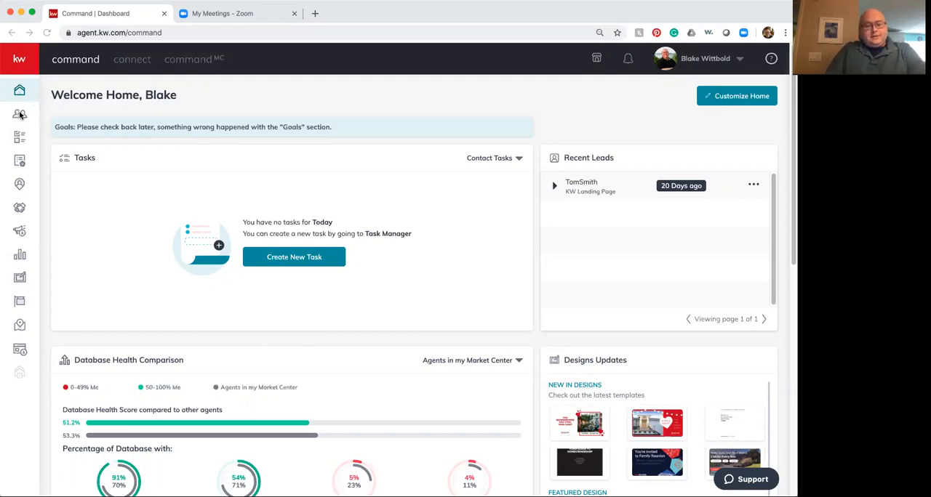
Step: Start a new contact in the contacts database and enter the contact's full name
click(20, 115)
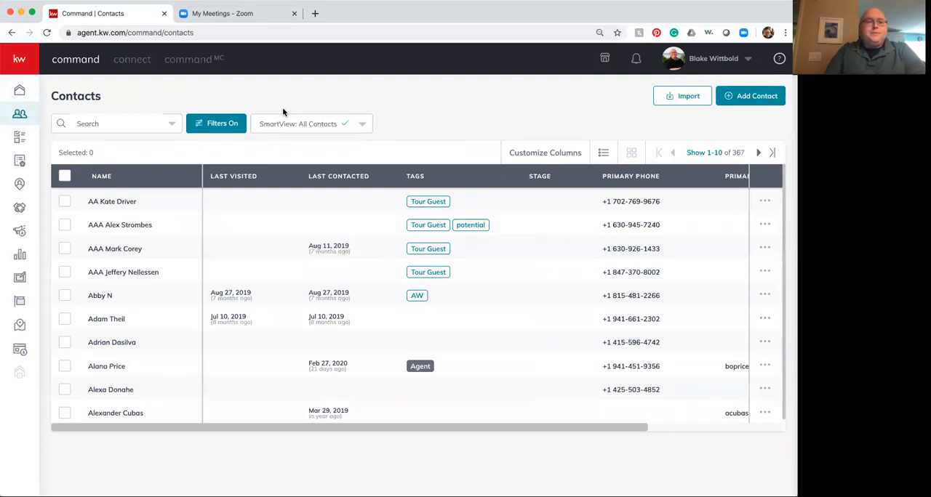
click(741, 100)
click(399, 141)
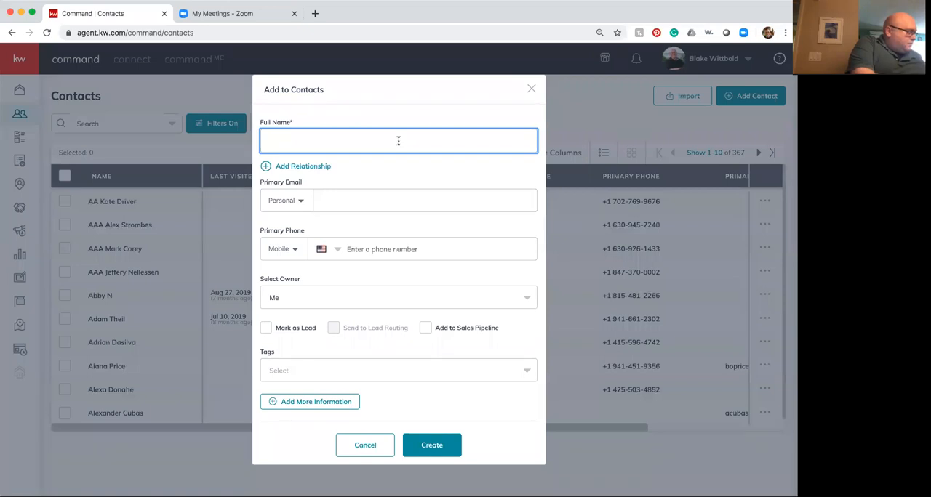
text(Sam Jam)
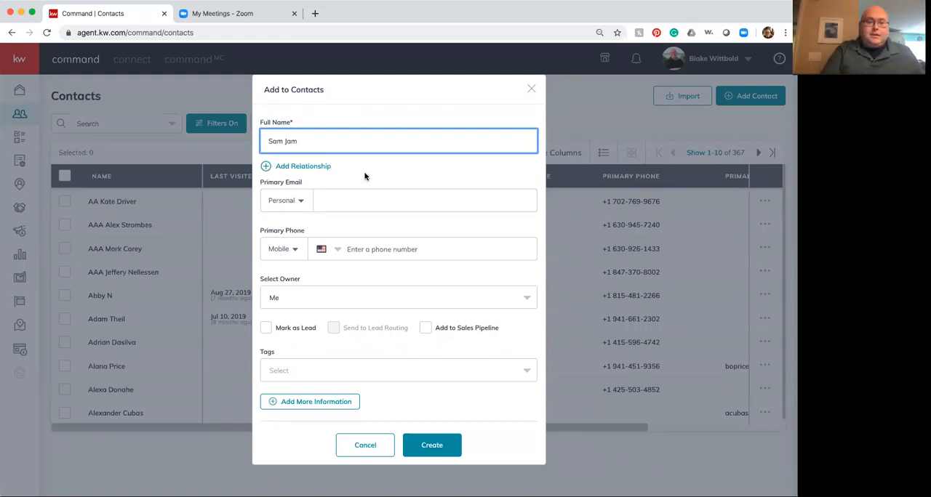
Step: Fill in the new contact's primary personal e-mail and primary mobile phone number
click(347, 196)
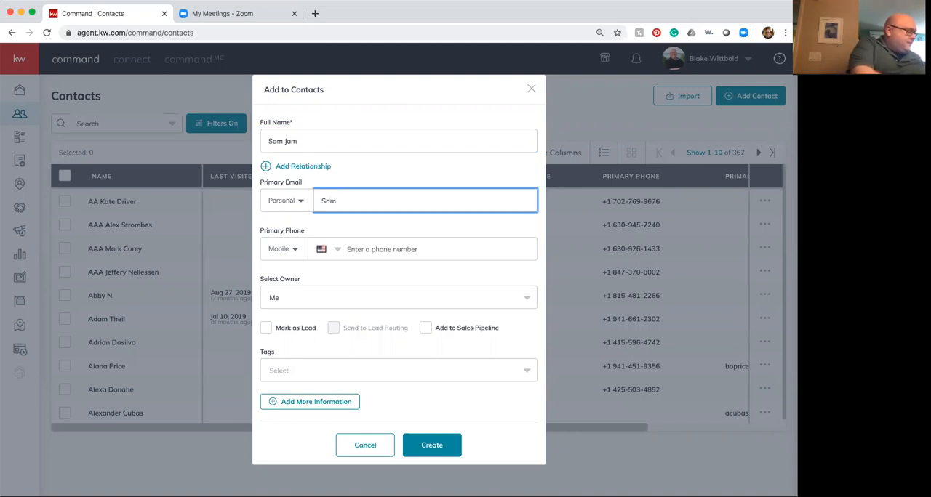
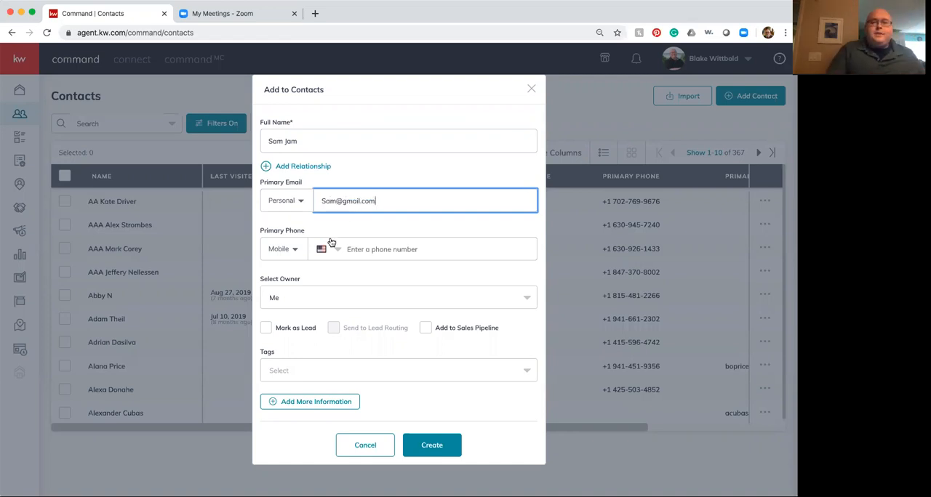
click(369, 250)
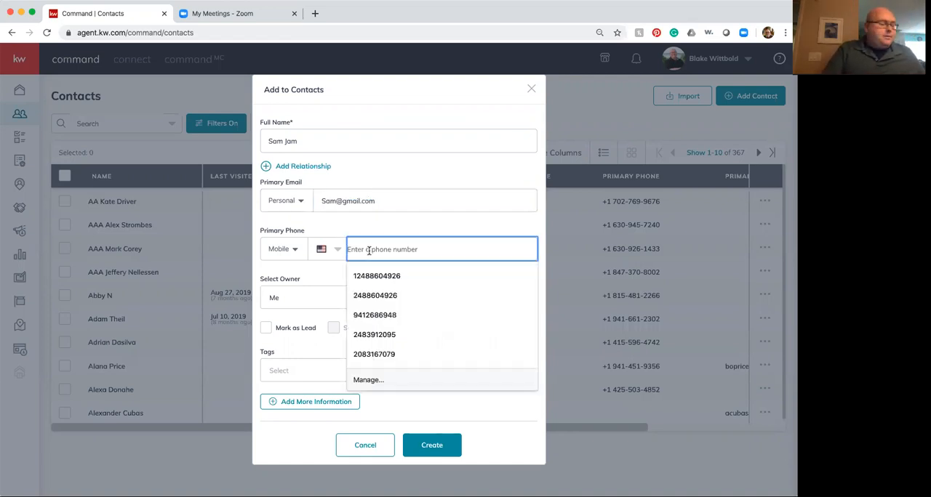
text(9)
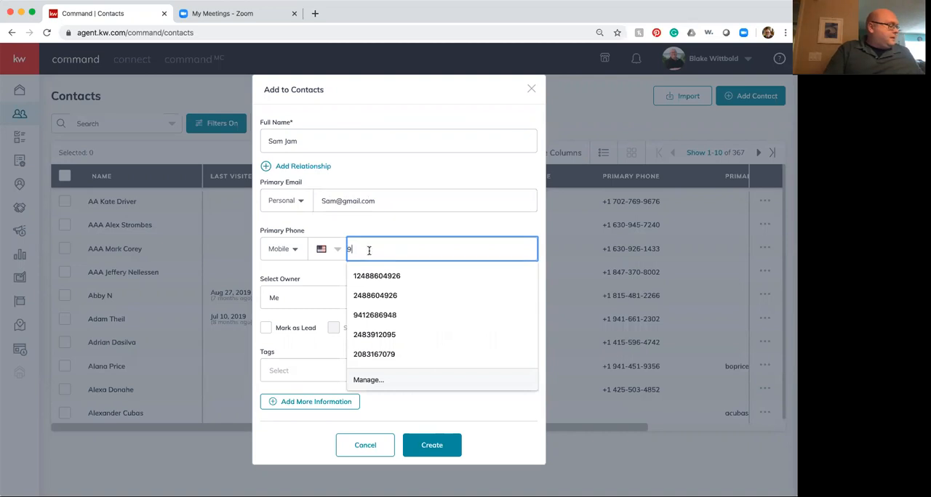
text(41) 555-4534)
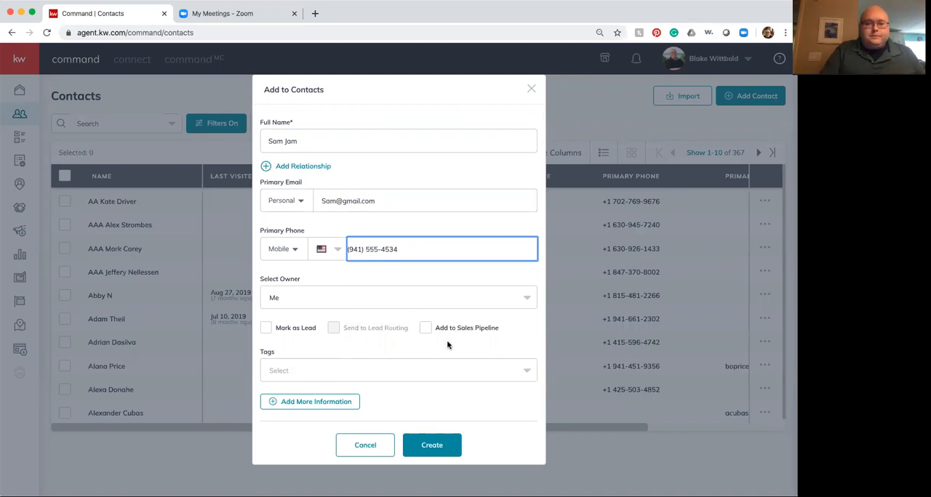
click(359, 372)
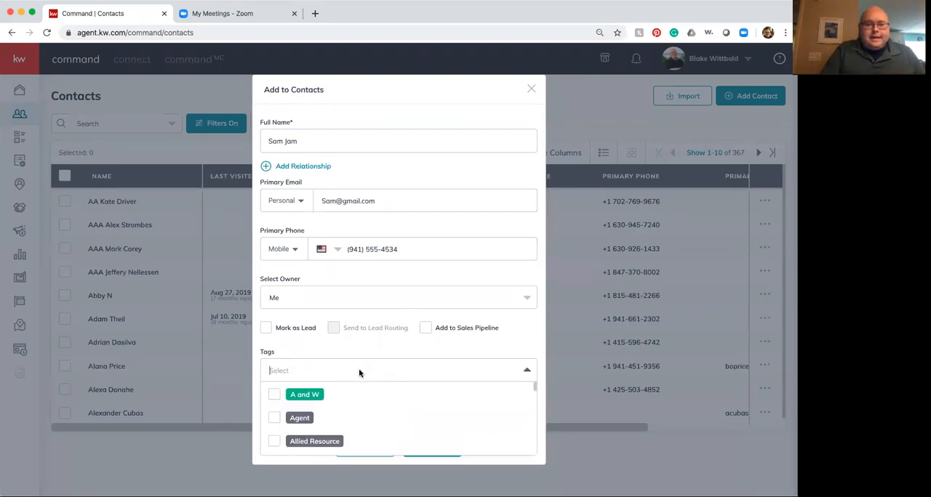
text(fi)
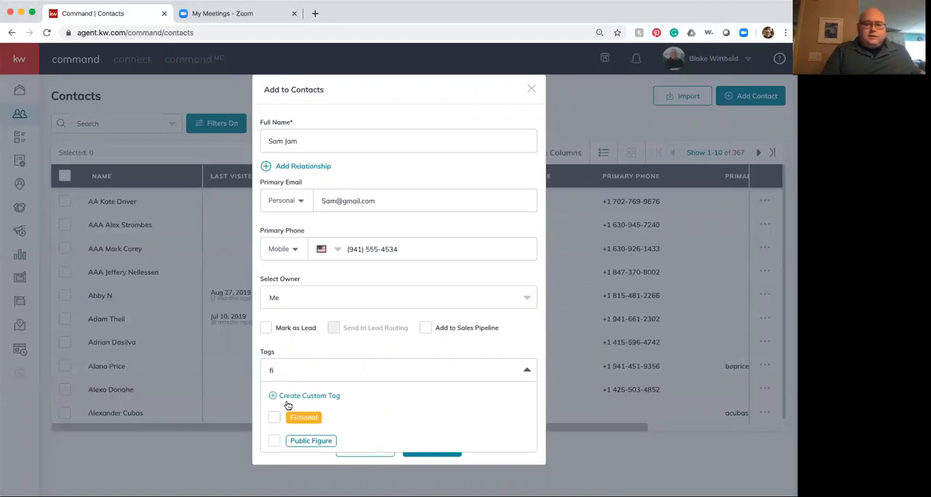
click(273, 418)
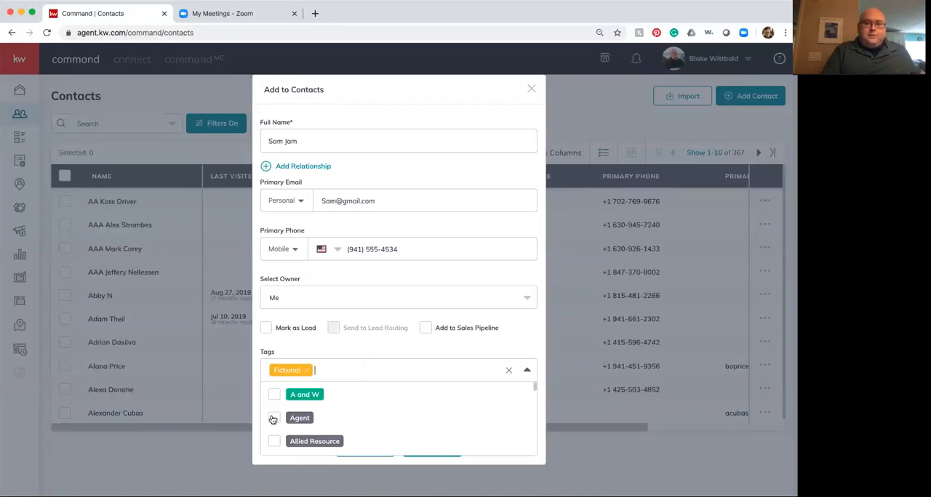
click(510, 372)
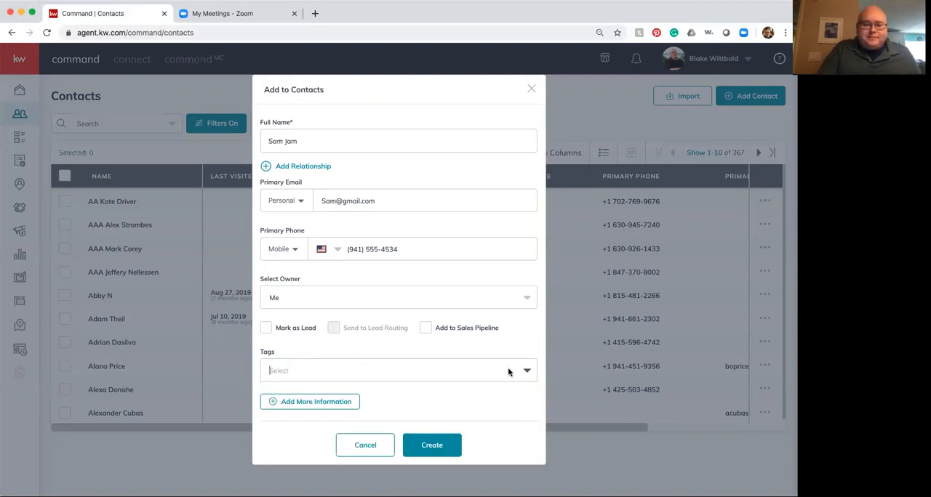
Step: Assign the Fictional tag to the new contact and create the contact
text(fi)
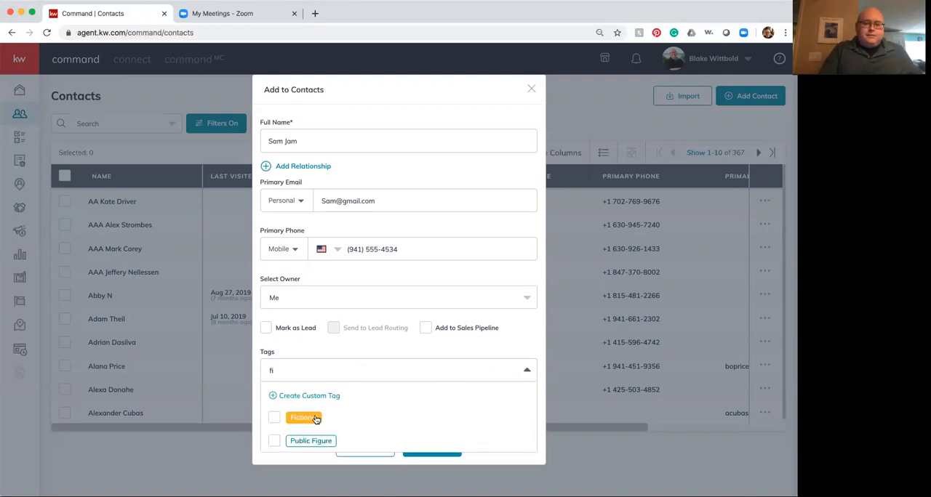
click(275, 421)
click(515, 351)
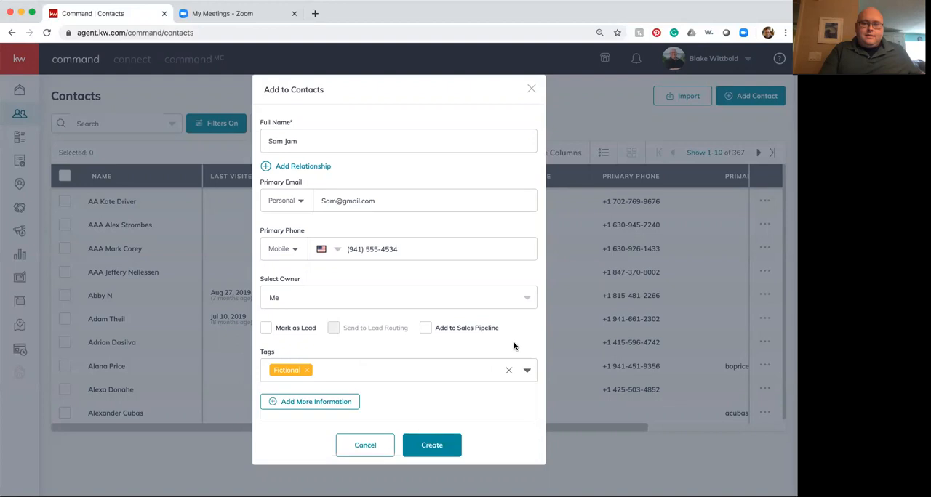
click(429, 446)
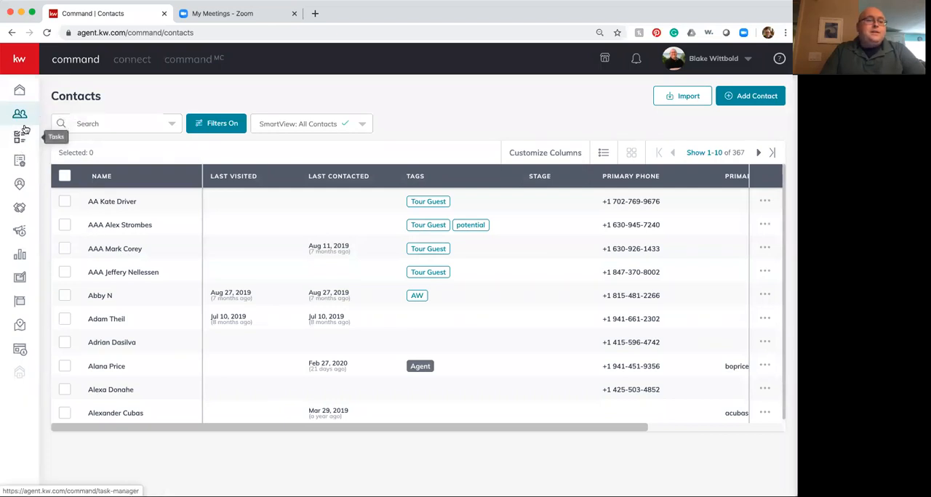
Step: Start a new opportunity in Opportunities and set its opportunity type to Buyer
click(20, 210)
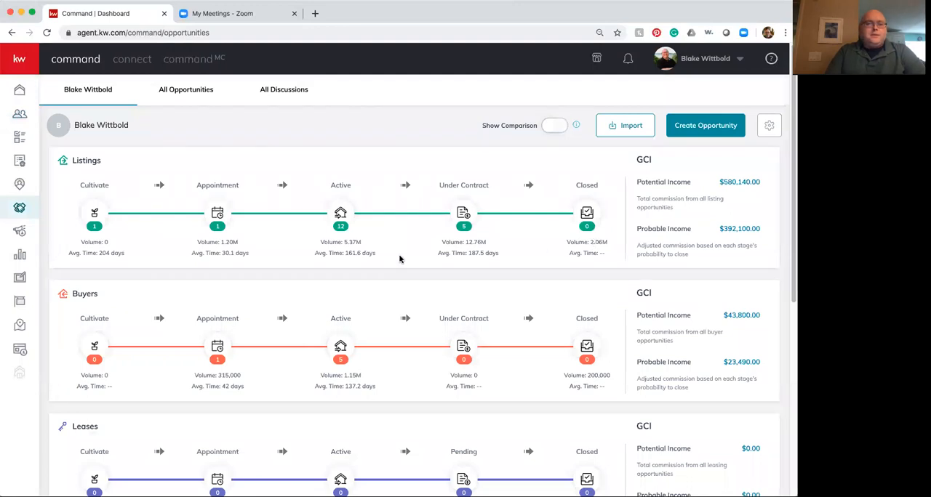
click(705, 129)
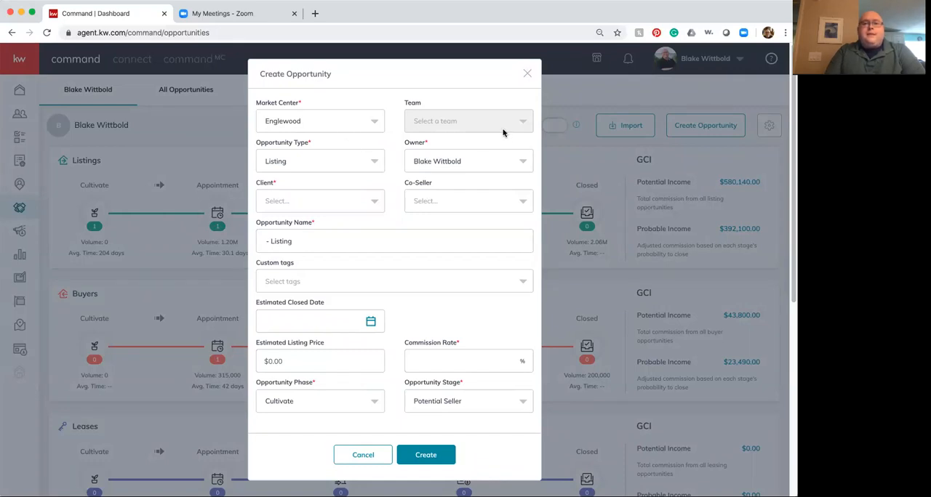
click(375, 162)
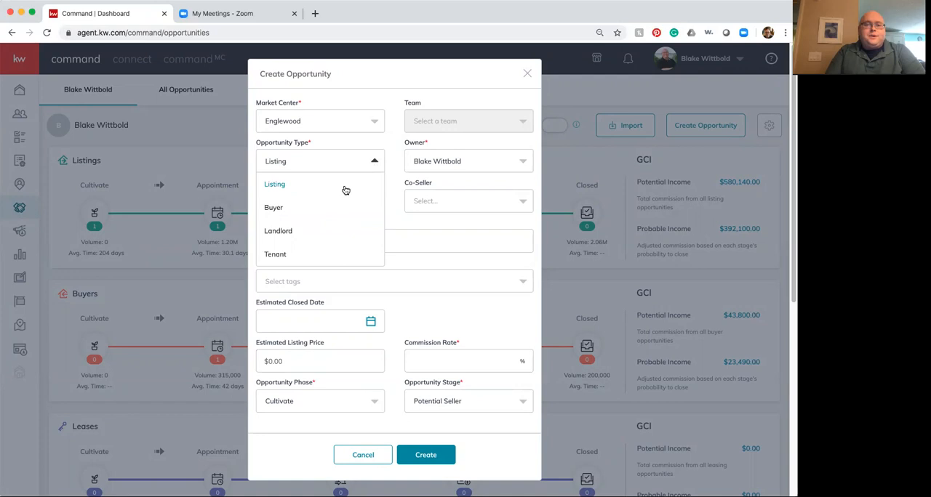
click(313, 210)
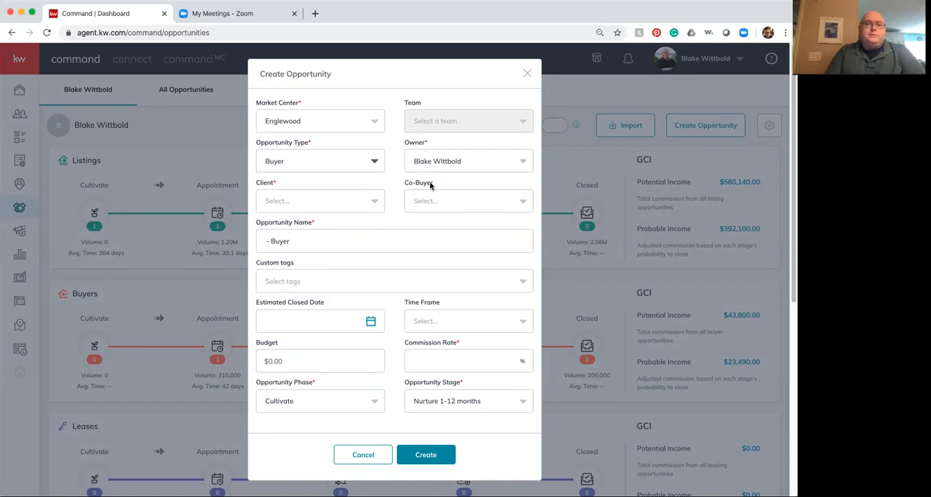
Step: Assign the newly added contact as the opportunity's client, without choosing a co-buyer
click(359, 209)
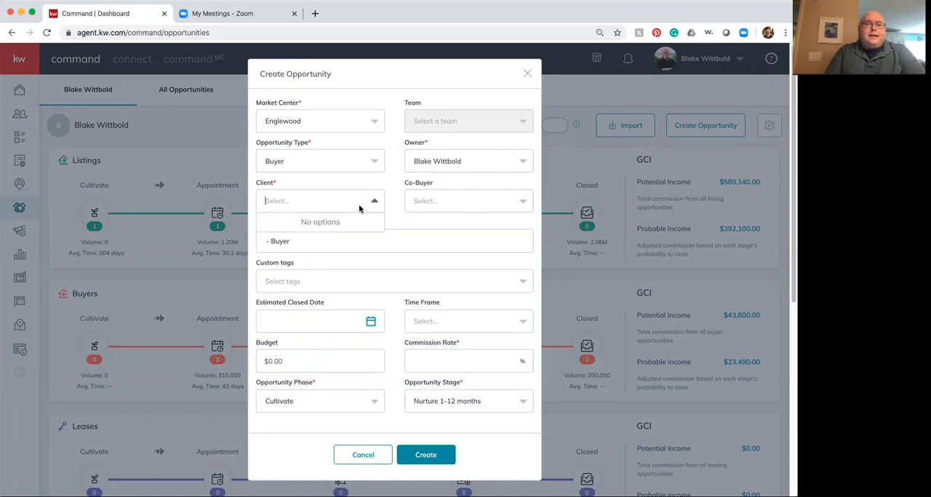
text(Sam)
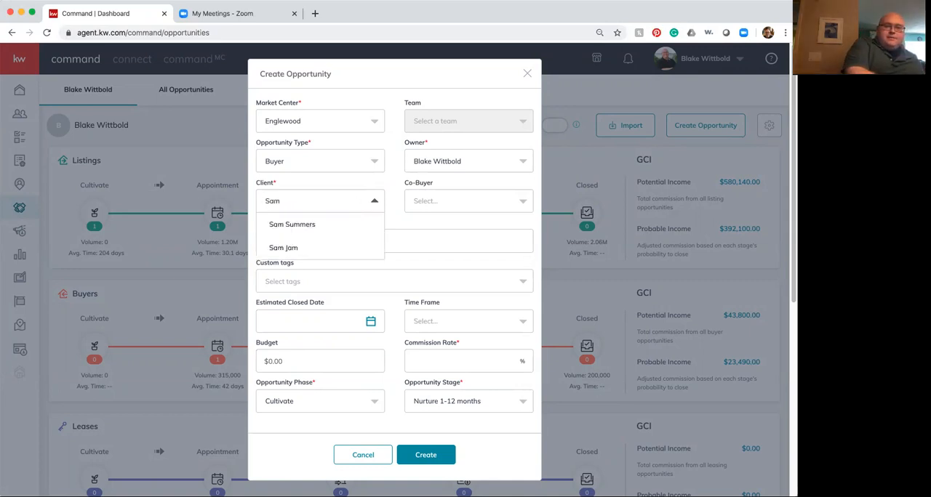
click(283, 248)
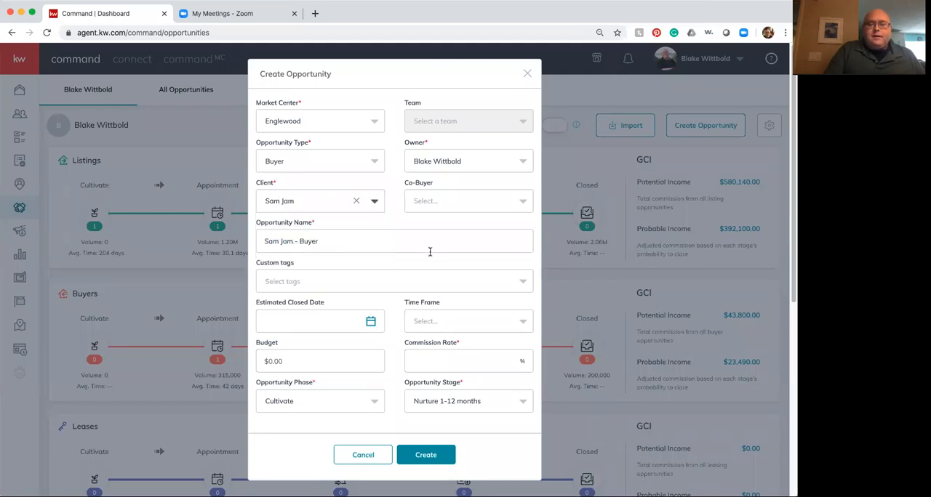
click(468, 207)
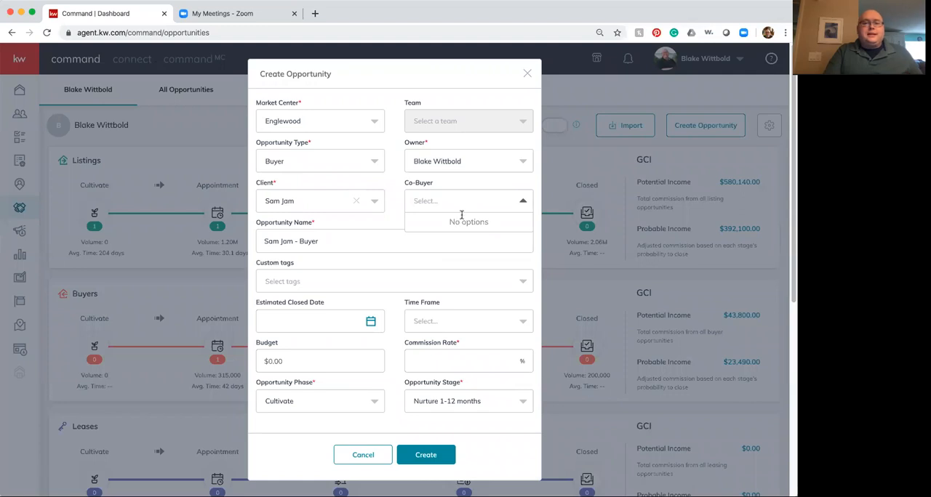
click(484, 186)
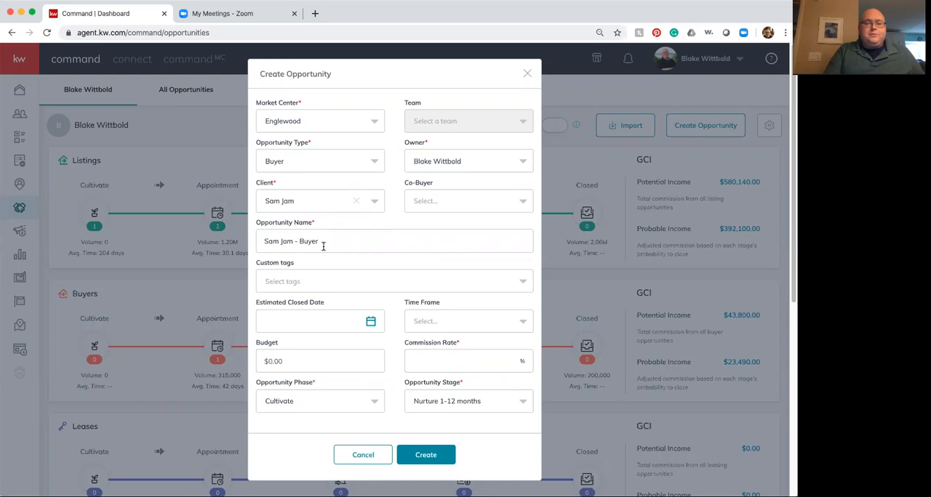
Step: Give the opportunity the custom tag Luxury and set its time frame to 3 months
click(281, 284)
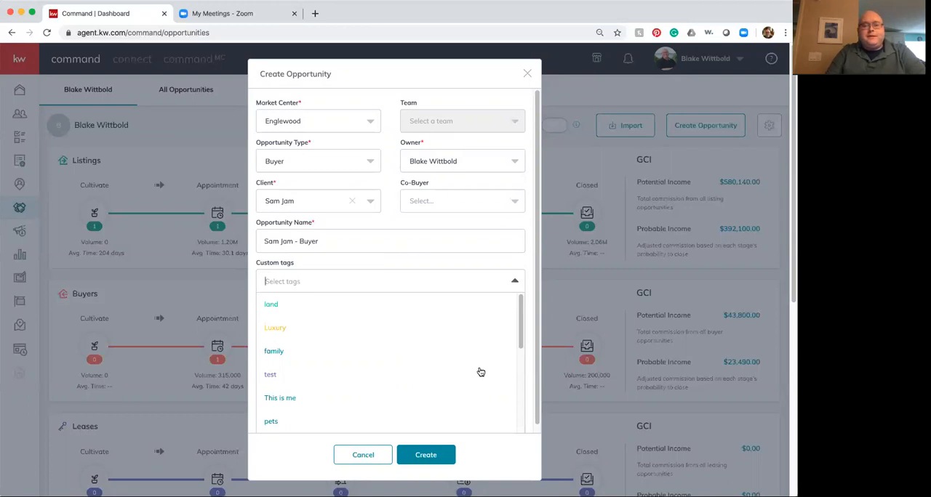
scroll(480, 372, down, 4)
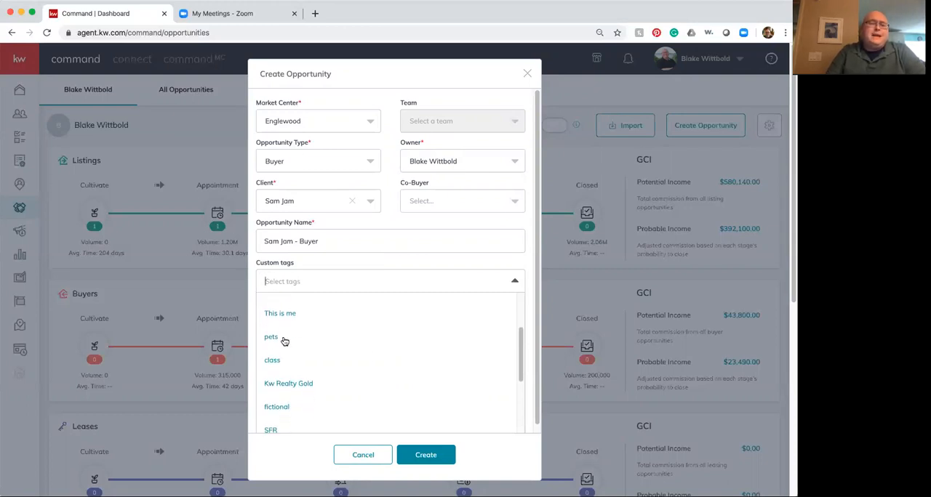
scroll(518, 354, up, 3)
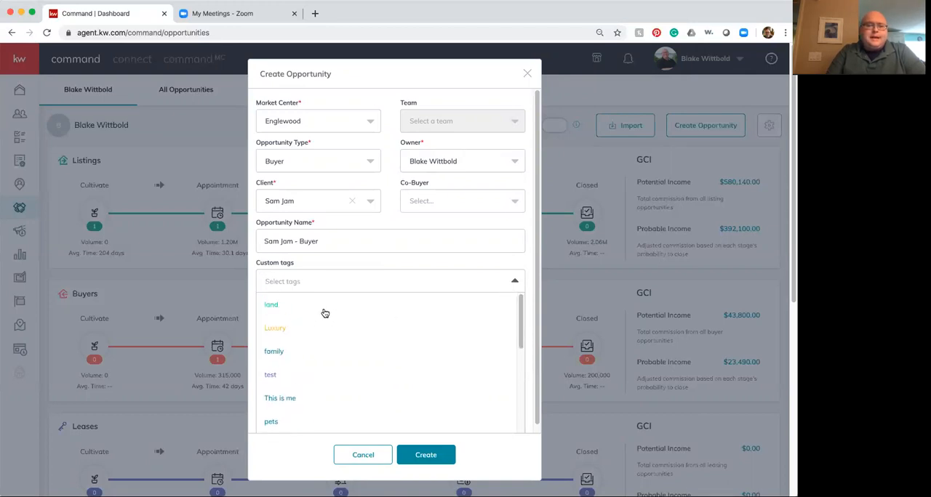
click(269, 328)
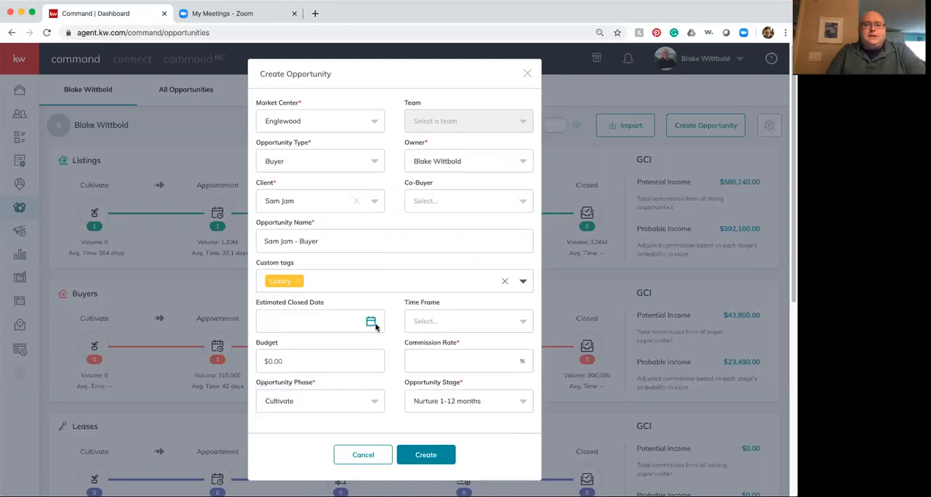
click(460, 323)
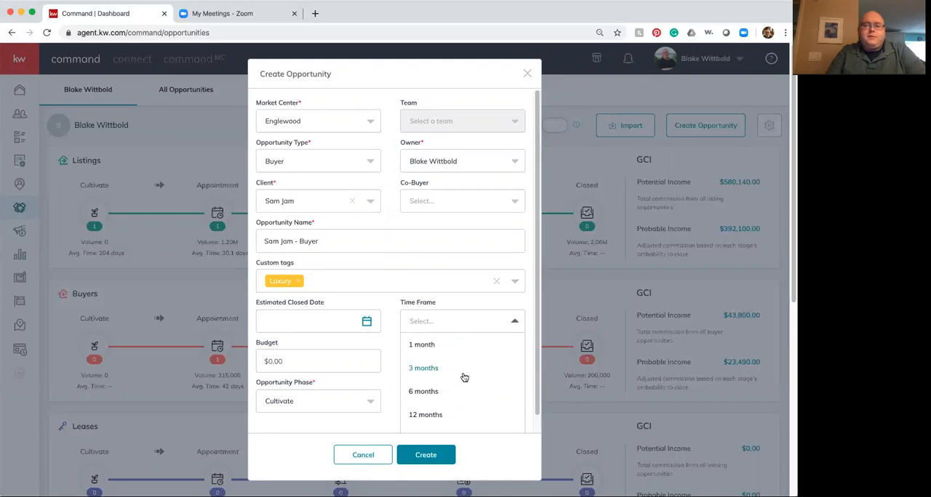
click(438, 365)
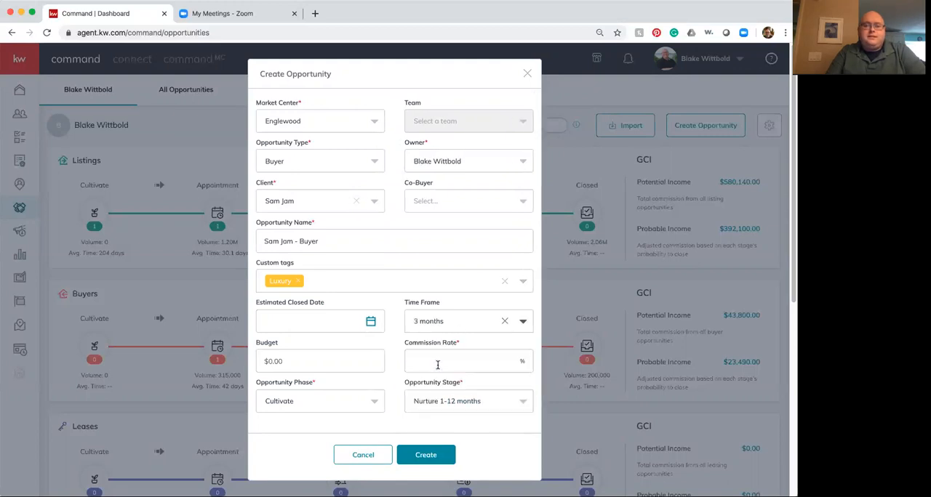
Step: Set the opportunity's budget to $1,000,000 and its commission rate to 3%
click(312, 361)
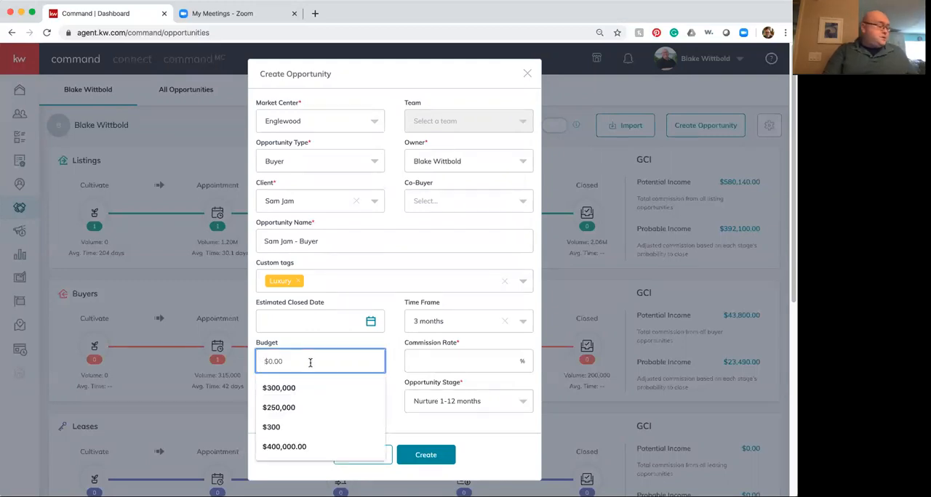
text(1)
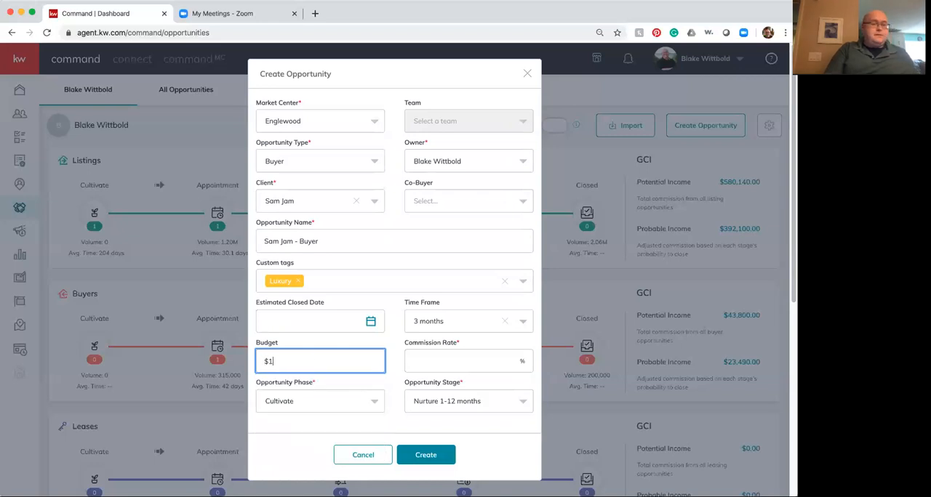
text(,000,000)
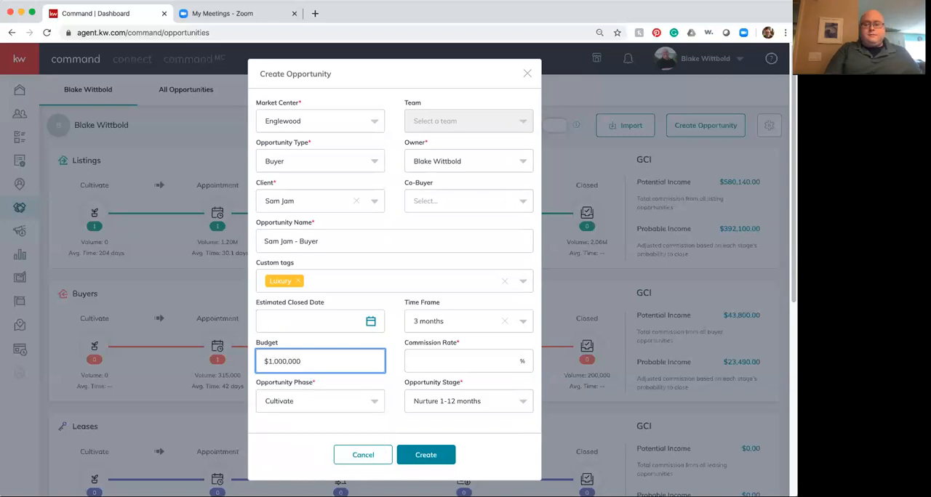
click(481, 359)
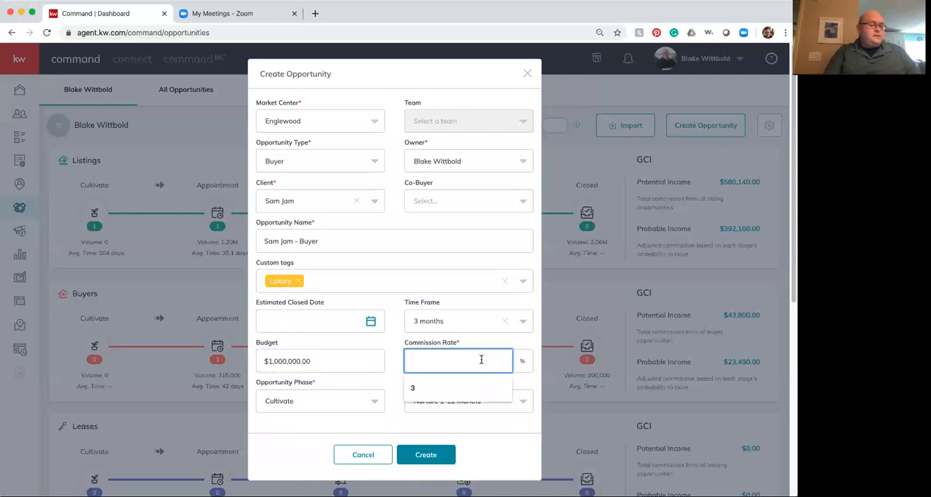
click(432, 394)
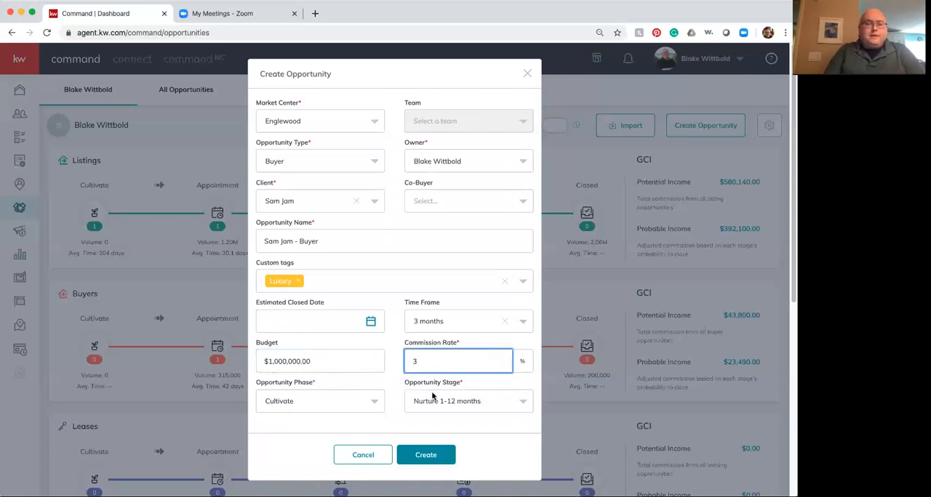
Step: Set the opportunity's phase to Active, keep its stage at Searching, and create the opportunity
click(335, 408)
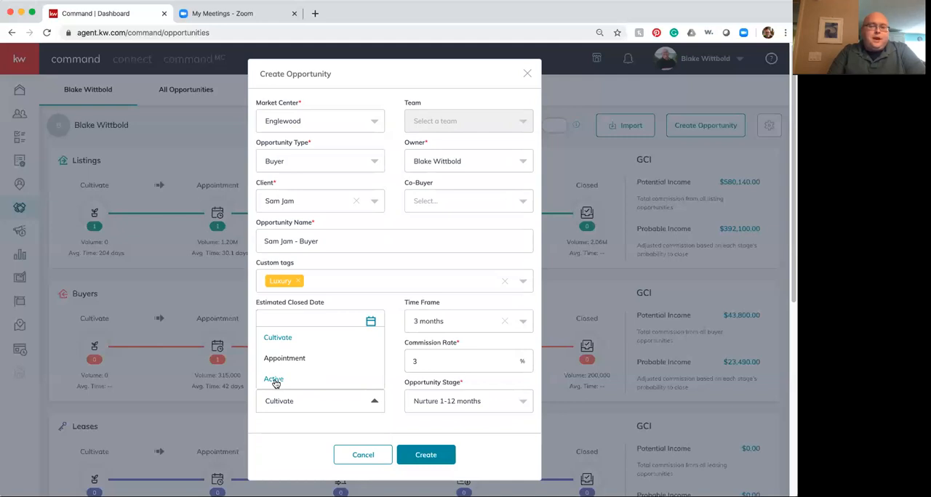
click(274, 379)
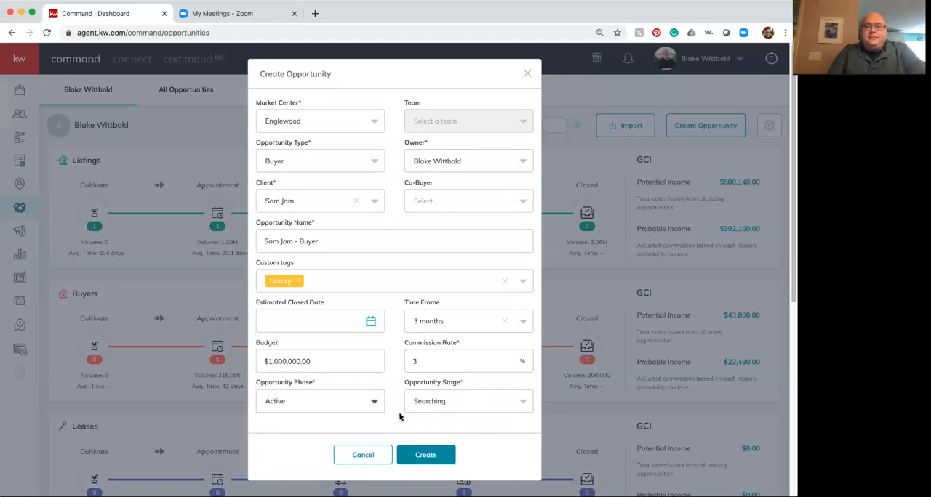
click(471, 411)
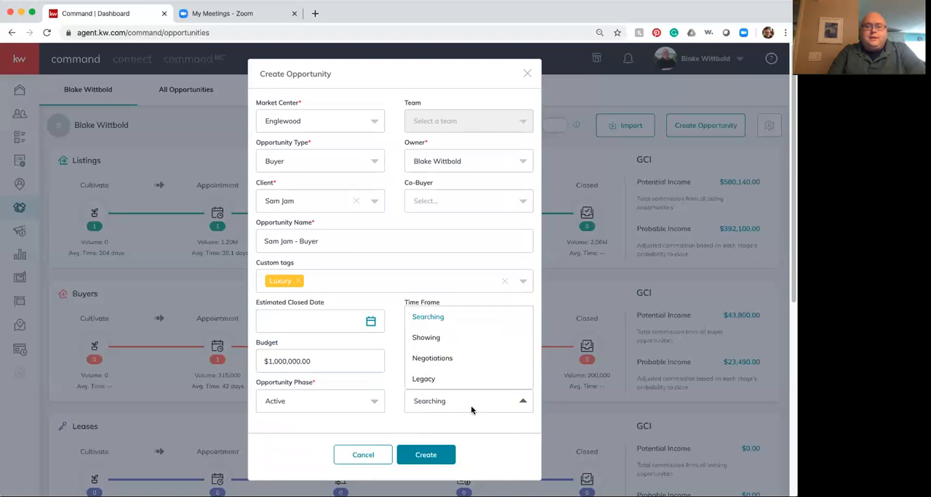
click(502, 429)
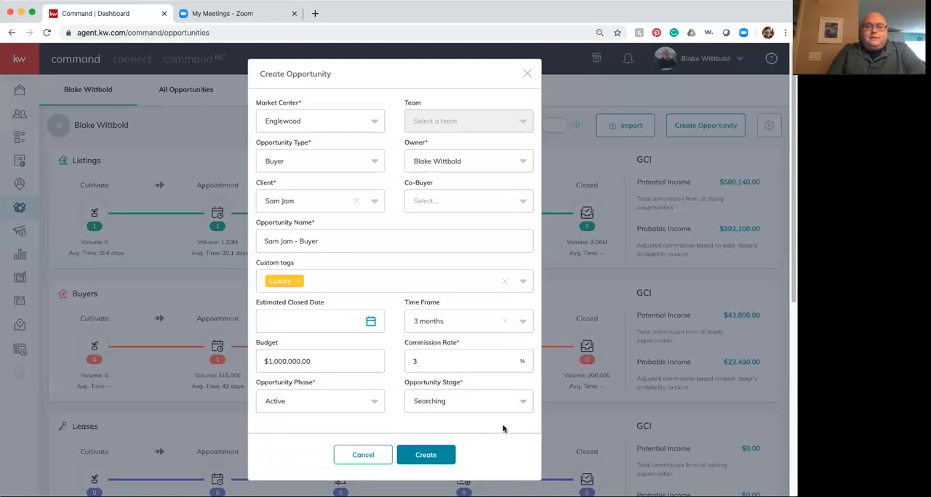
click(429, 456)
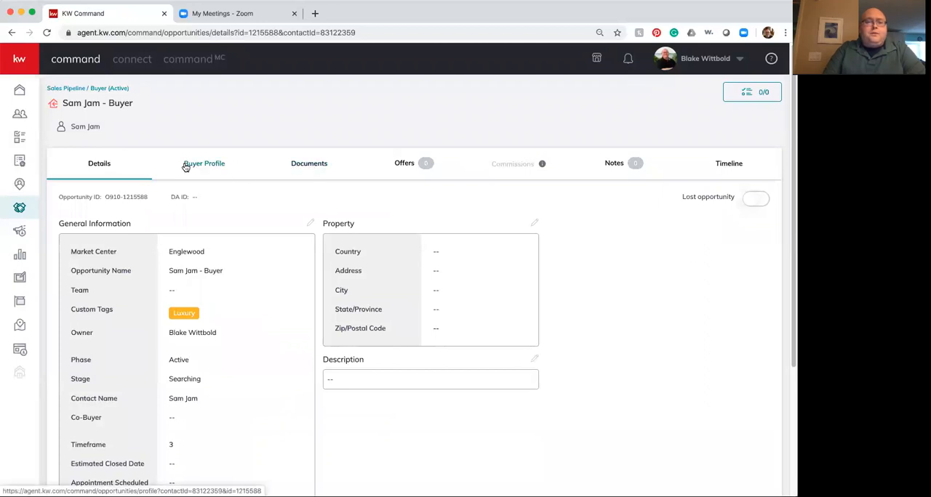
Step: Open the new opportunity's documents and view the provider options for starting a transaction
click(315, 166)
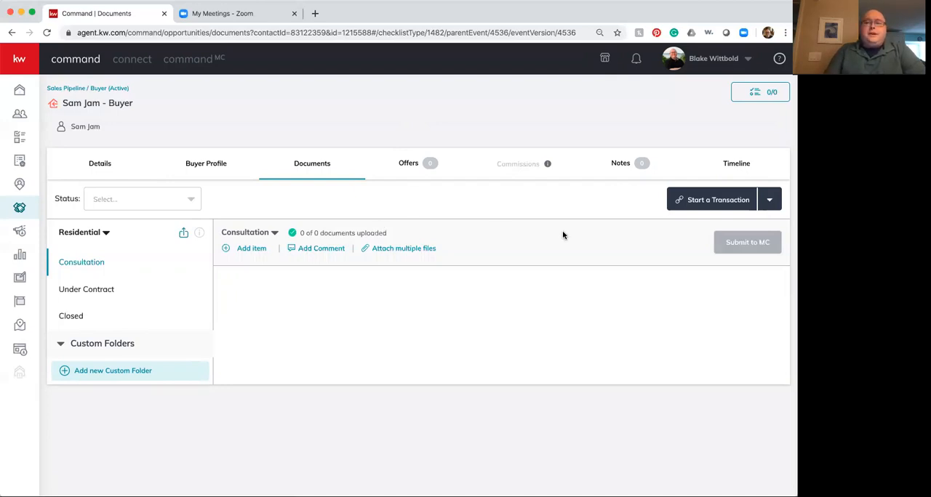
click(768, 202)
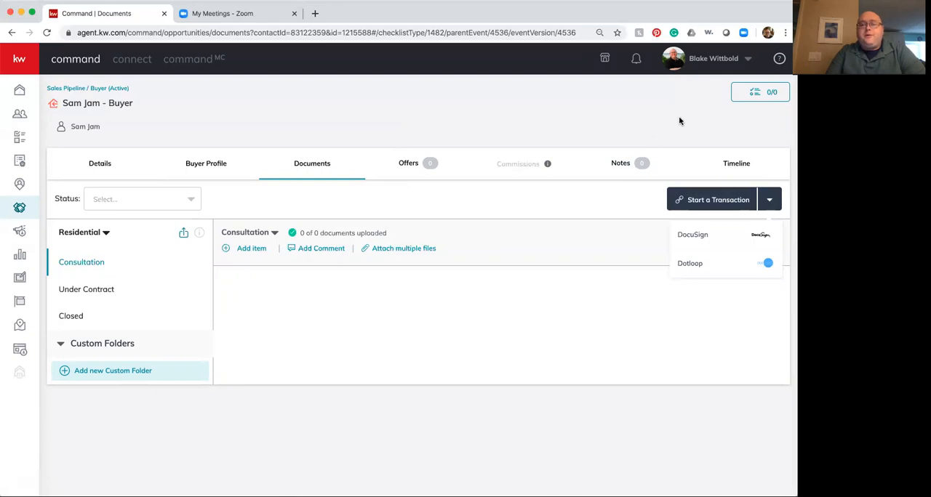
click(708, 117)
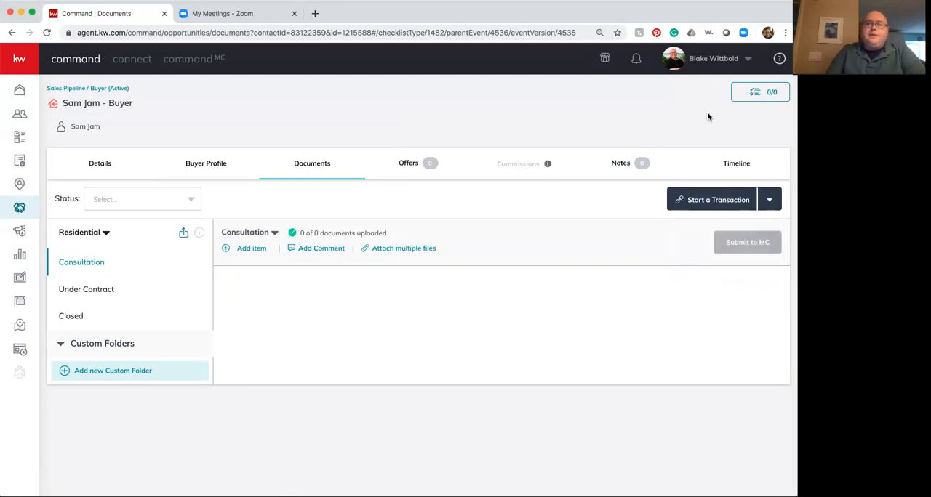
Step: Open the account settings and review the connected and available application integrations
click(697, 61)
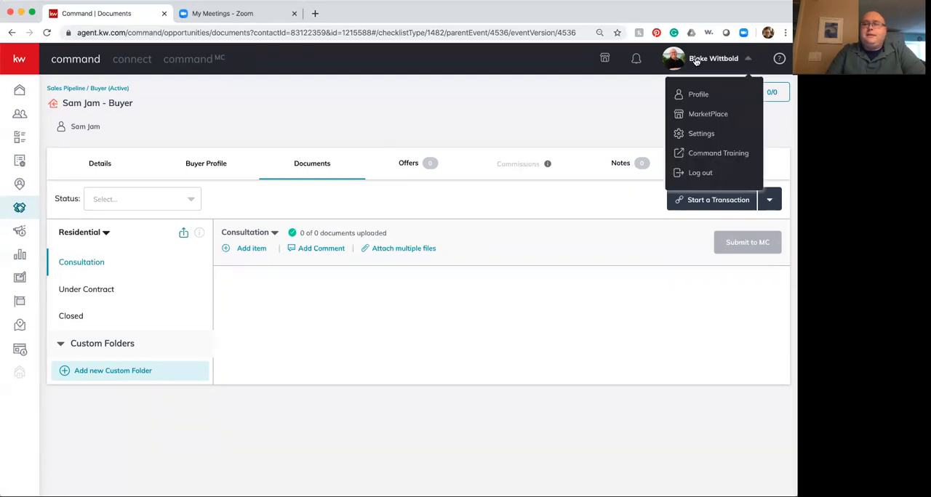
click(692, 135)
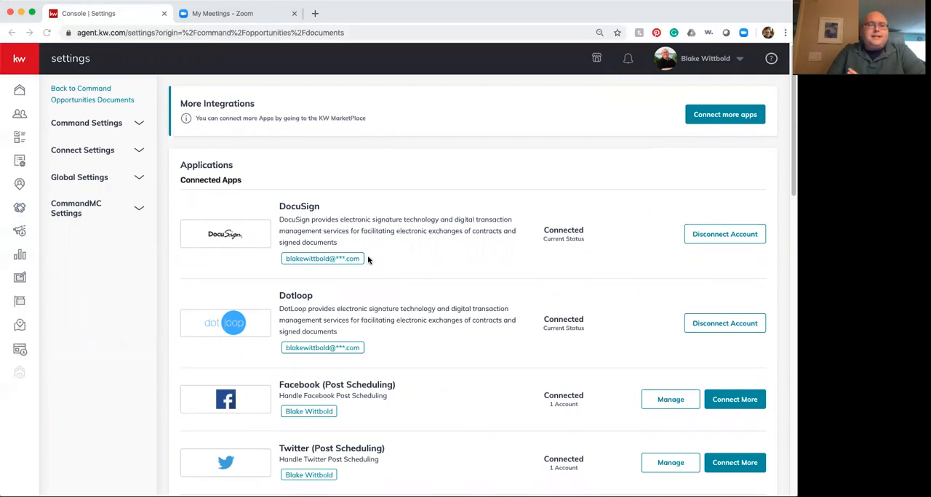
scroll(368, 260, down, 5)
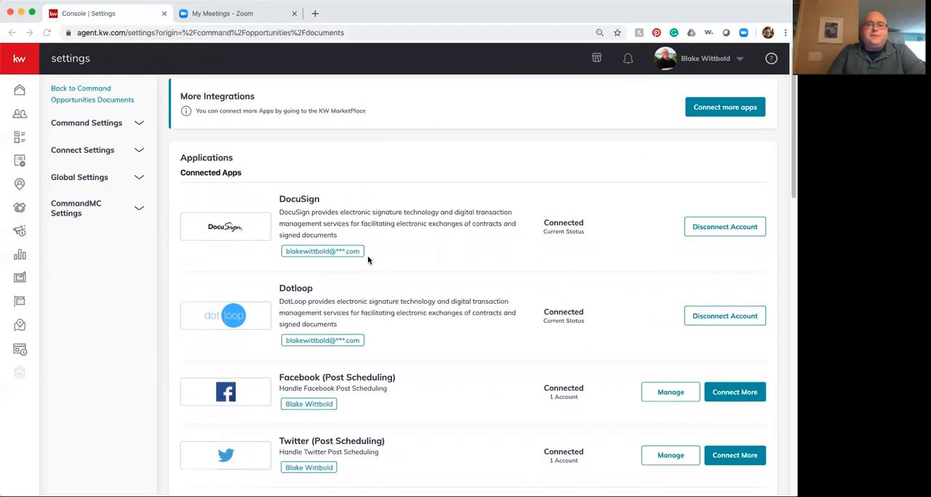
scroll(368, 260, down, 10)
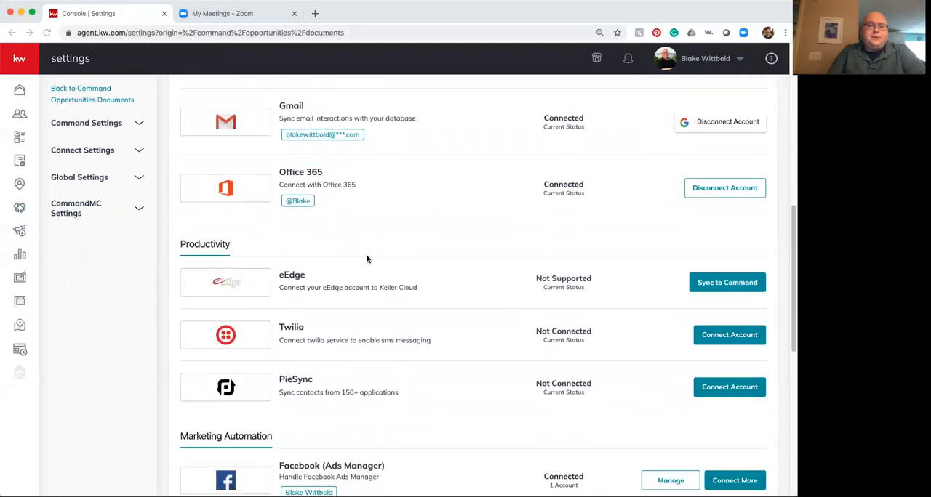
scroll(368, 259, up, 8)
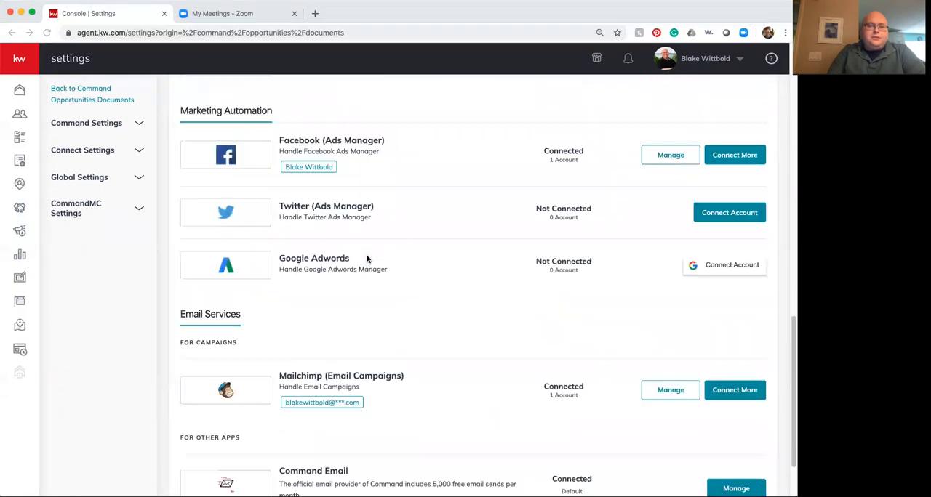
scroll(368, 260, up, 4)
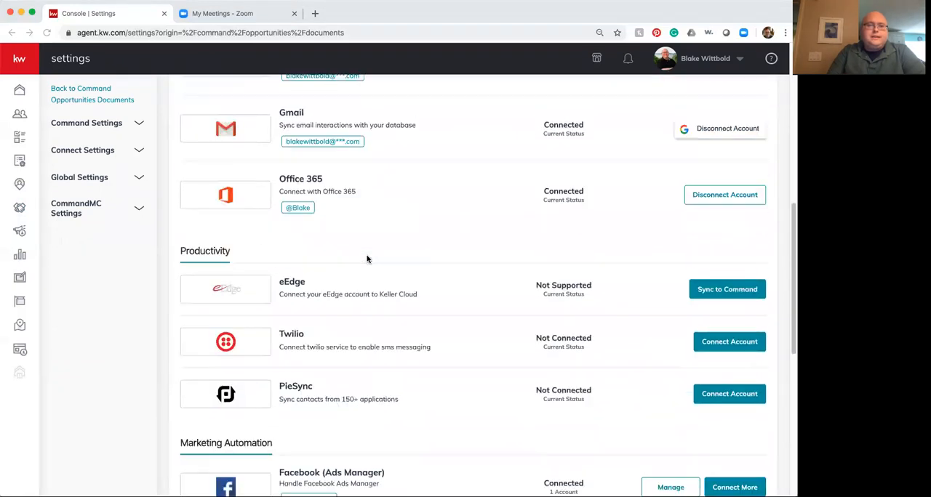
scroll(368, 260, down, 2)
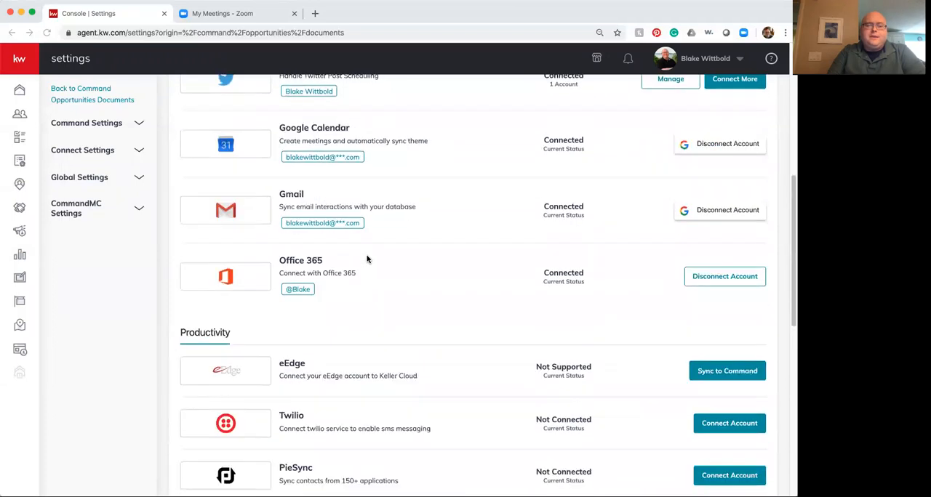
Step: Disconnect the DocuSign account from the connected apps and confirm the disconnection
scroll(368, 260, up, 1)
scroll(368, 259, up, 5)
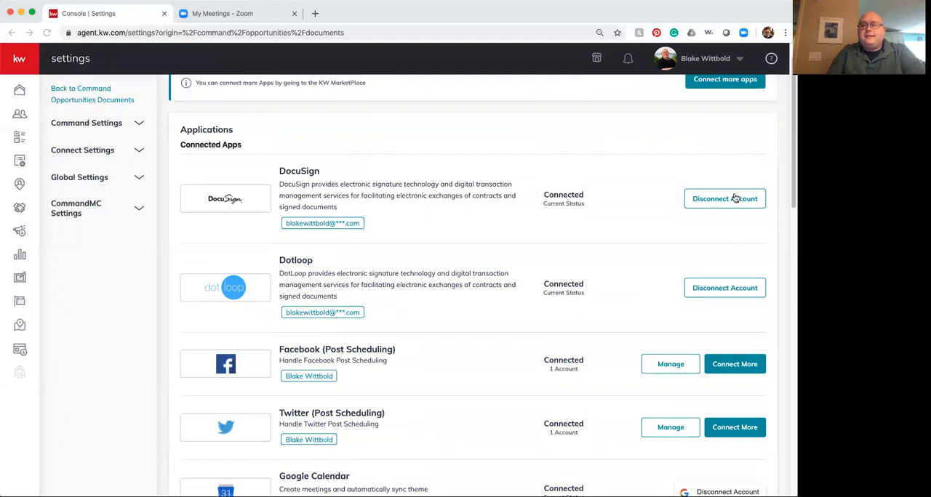
click(734, 196)
click(452, 366)
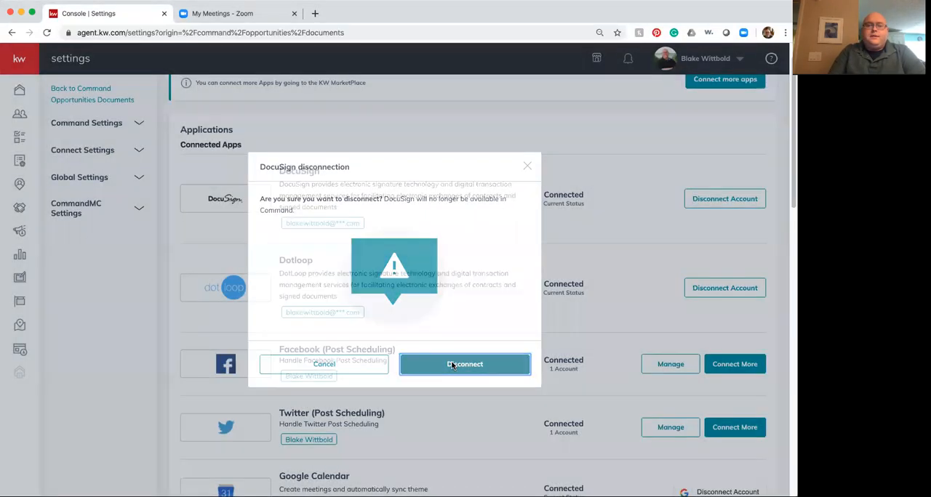
Step: Reconnect DocuSign from Digital Signature & Transactions by logging in with an existing account, and check it among the connected apps
scroll(504, 328, down, 5)
scroll(504, 327, down, 5)
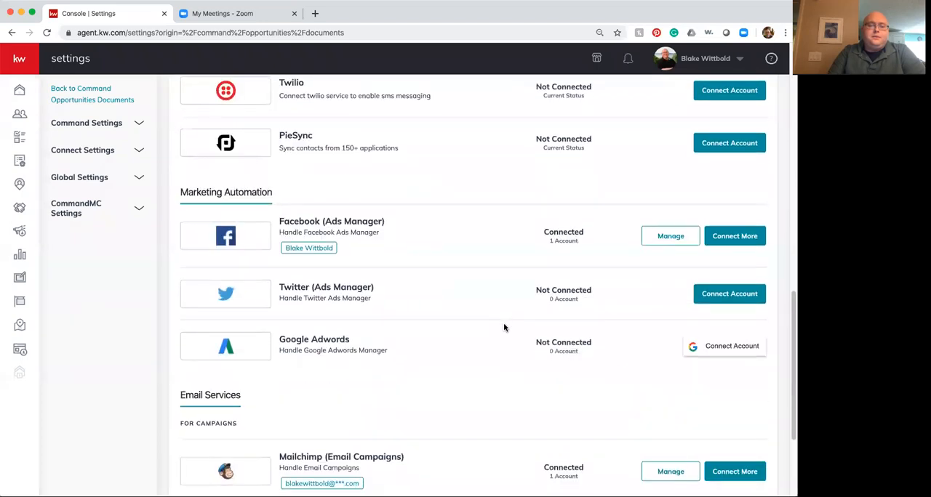
scroll(504, 327, down, 1)
scroll(504, 327, up, 4)
scroll(504, 327, up, 3)
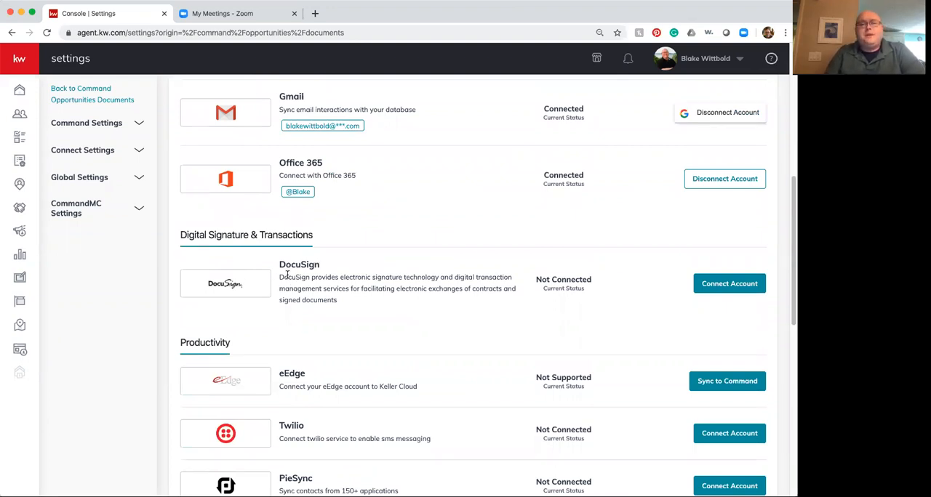
click(717, 286)
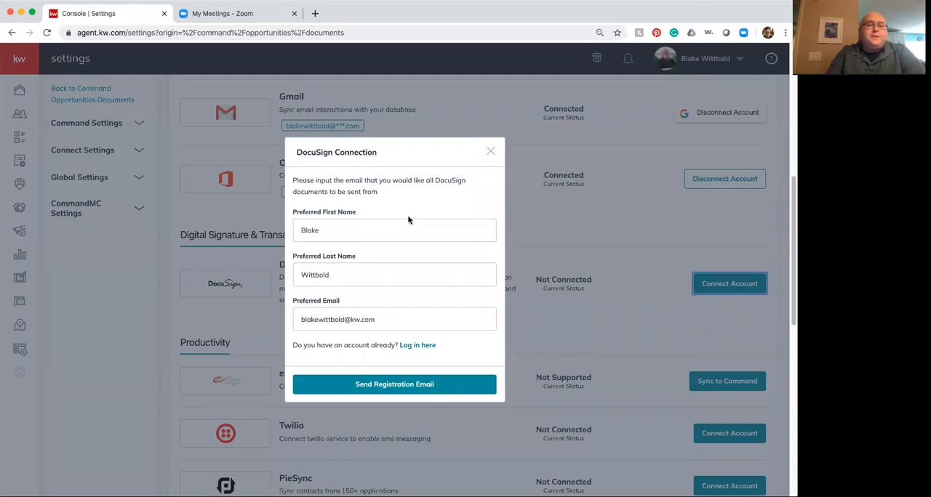
click(415, 346)
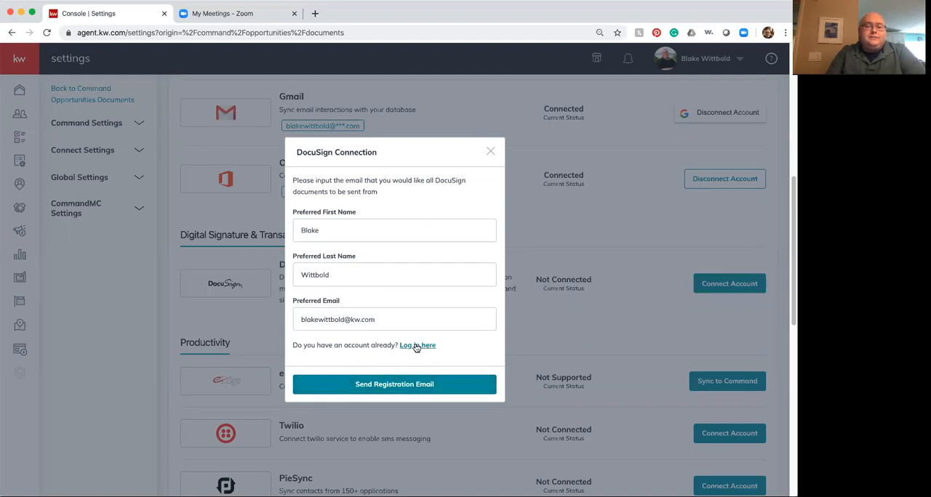
click(379, 345)
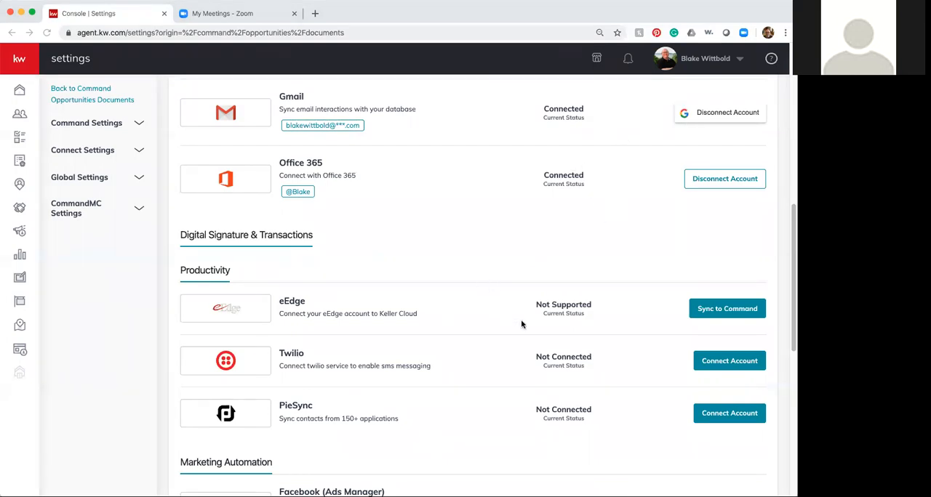
scroll(521, 324, down, 1)
scroll(521, 324, up, 2)
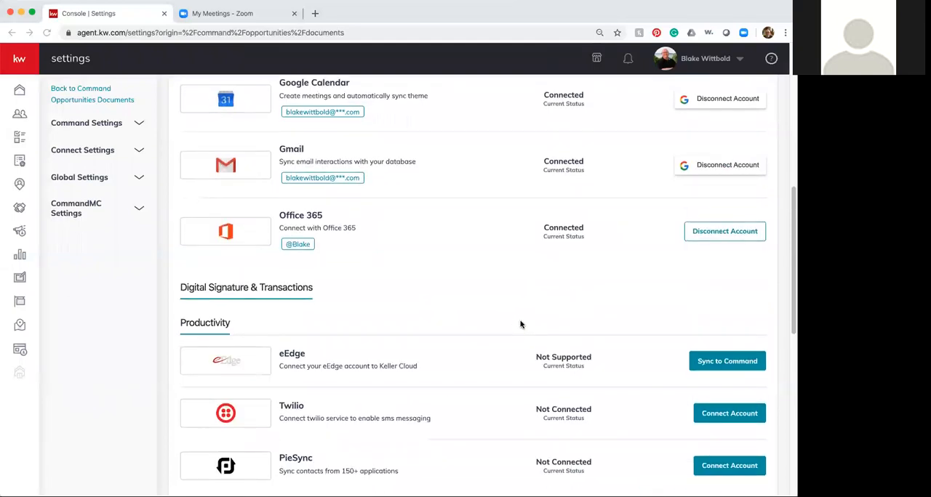
scroll(521, 325, up, 8)
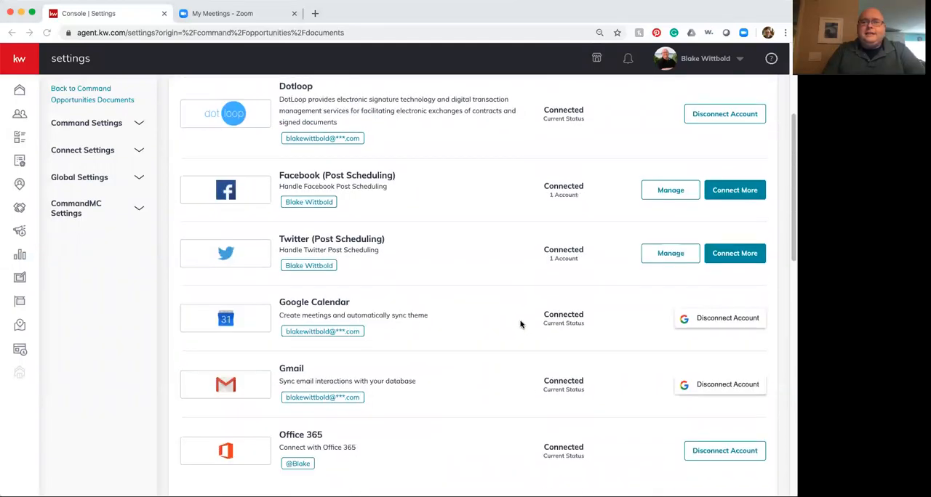
scroll(520, 324, up, 1)
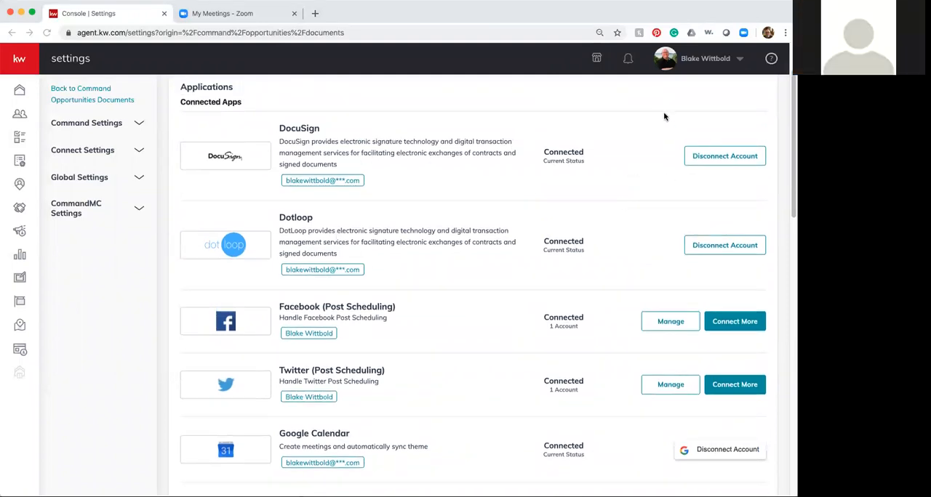
Step: Open DotLoop in the KW MarketPlace and view its app management page
click(596, 59)
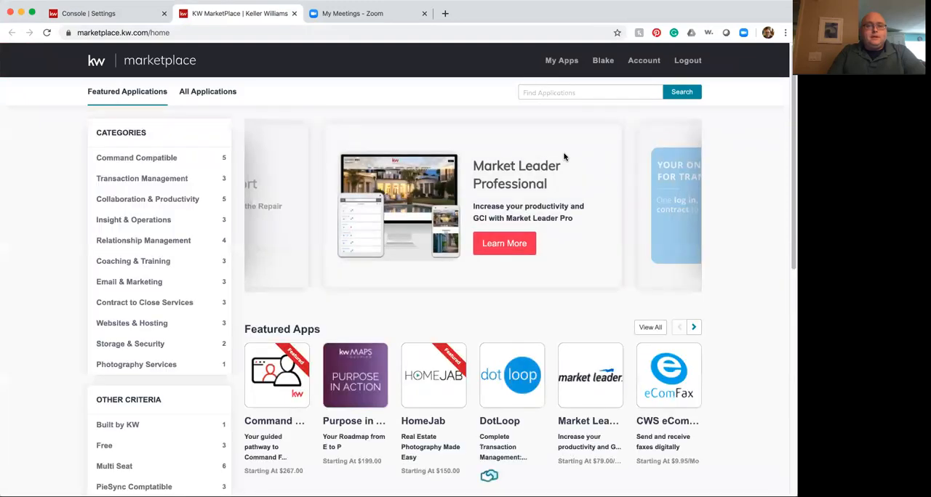
mouse_move(451, 379)
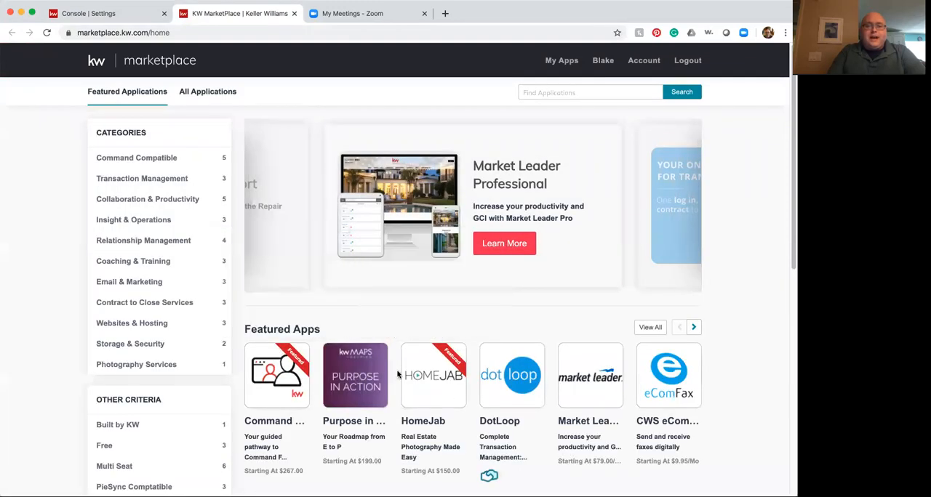
click(507, 378)
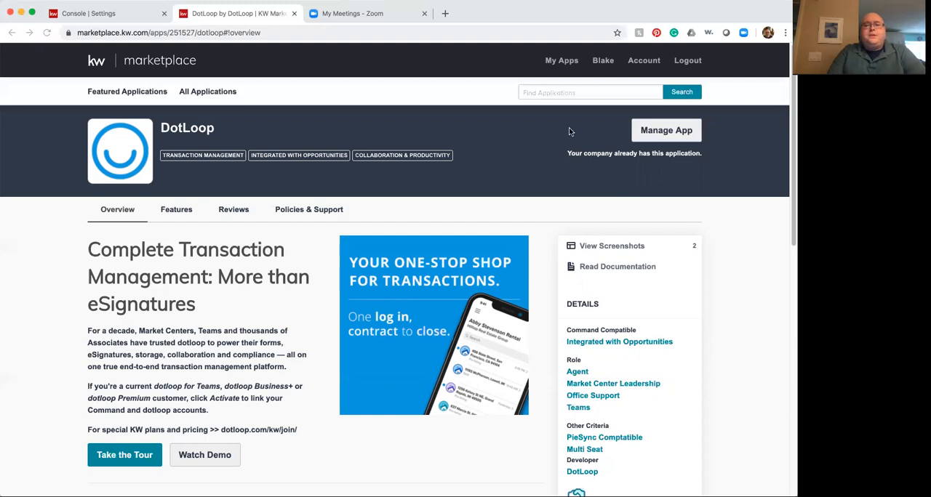
click(642, 133)
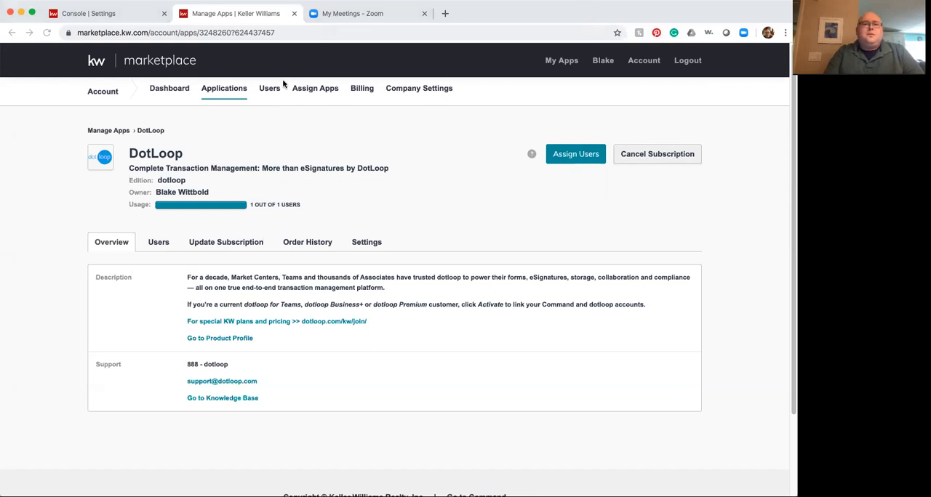
Step: Return to the Command settings and review the DocuSign and Dotloop entries among the connected apps
click(136, 17)
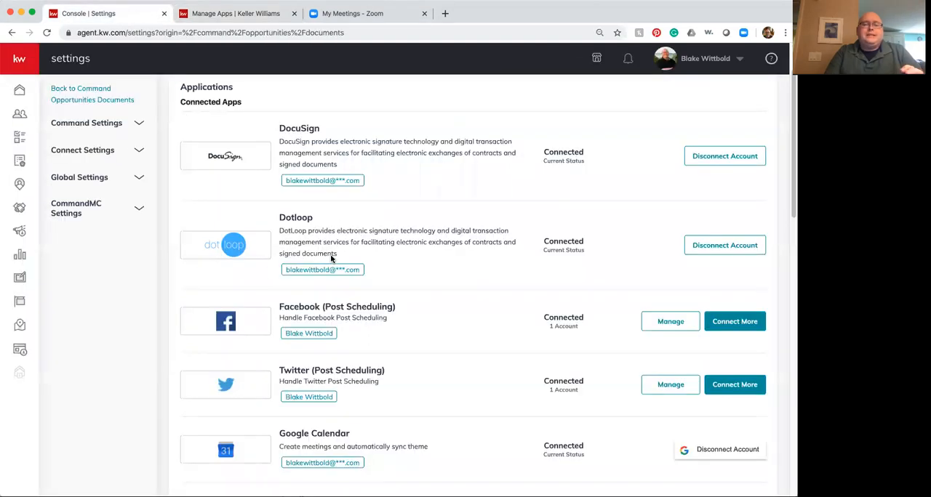
scroll(275, 257, down, 1)
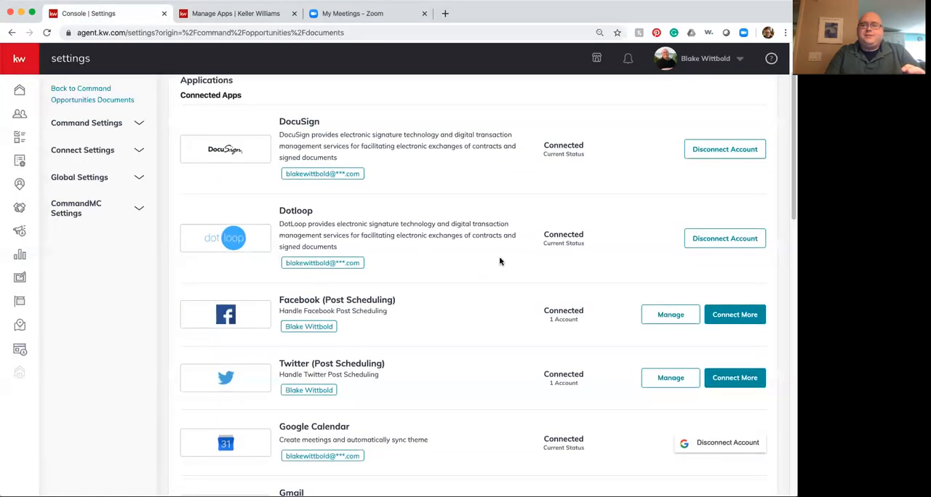
scroll(520, 249, down, 1)
scroll(520, 250, up, 1)
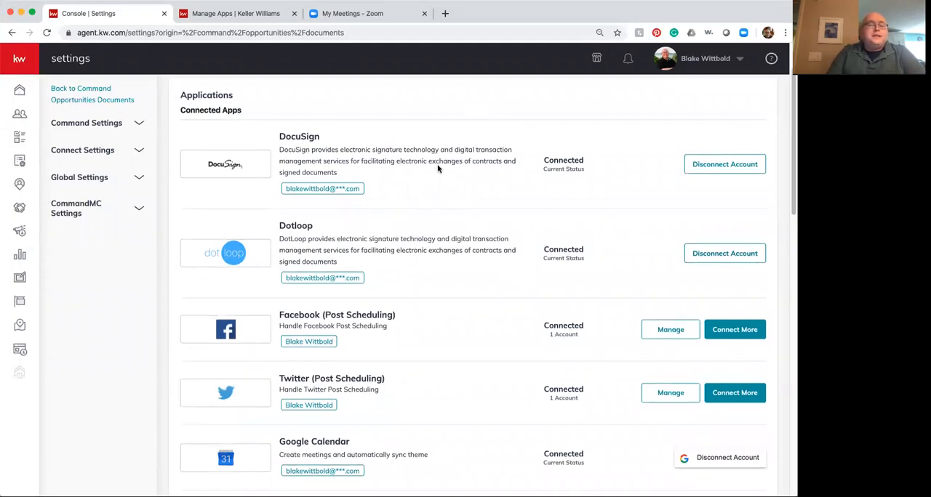
Step: Go back to Opportunities and open the new client's Luxury-tagged buyer opportunity from the Active phase
click(20, 208)
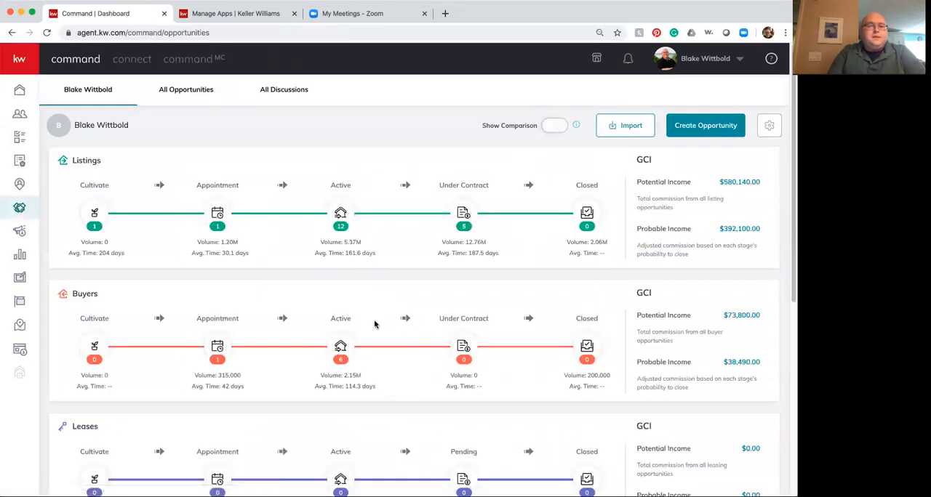
click(341, 320)
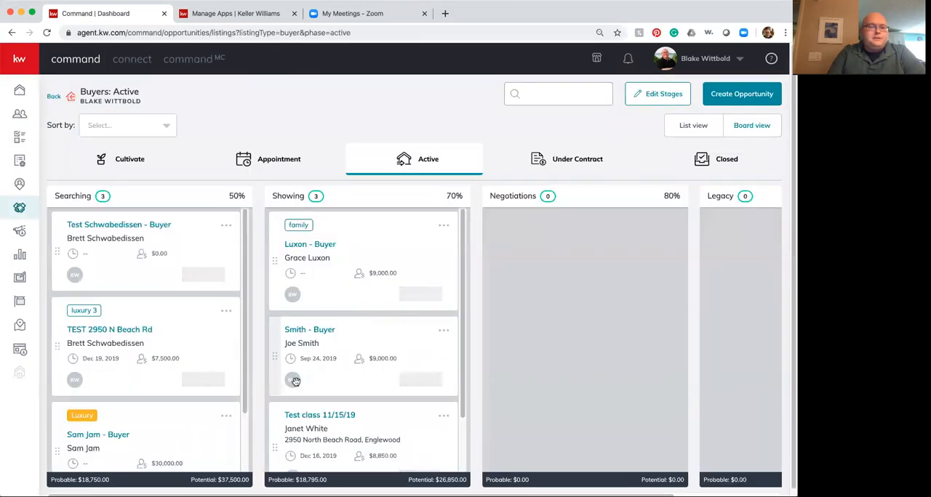
click(120, 437)
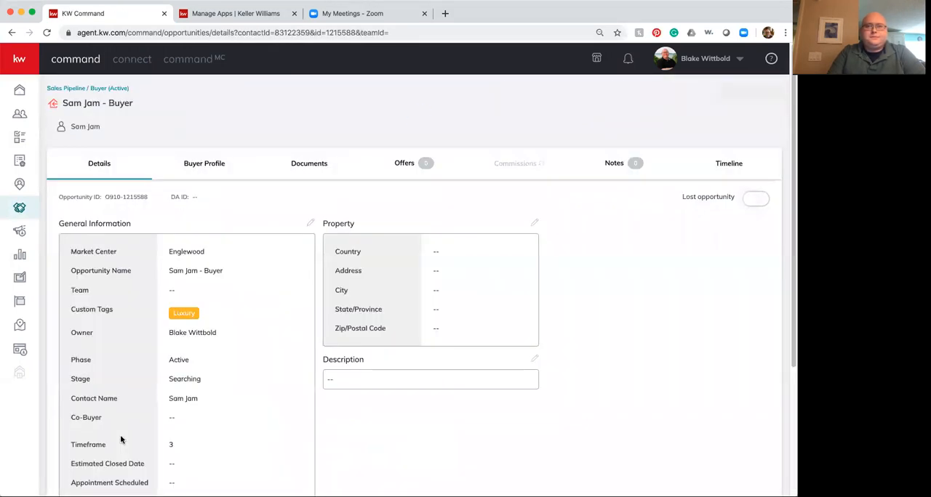
Step: Open the buyer opportunity's documents and try to start a DocuSign transaction, dismissing the resulting notice
click(311, 165)
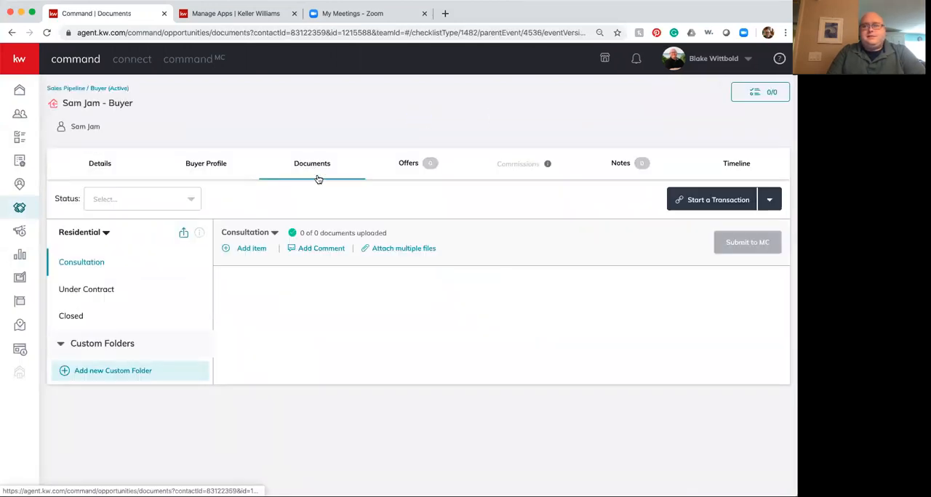
click(771, 202)
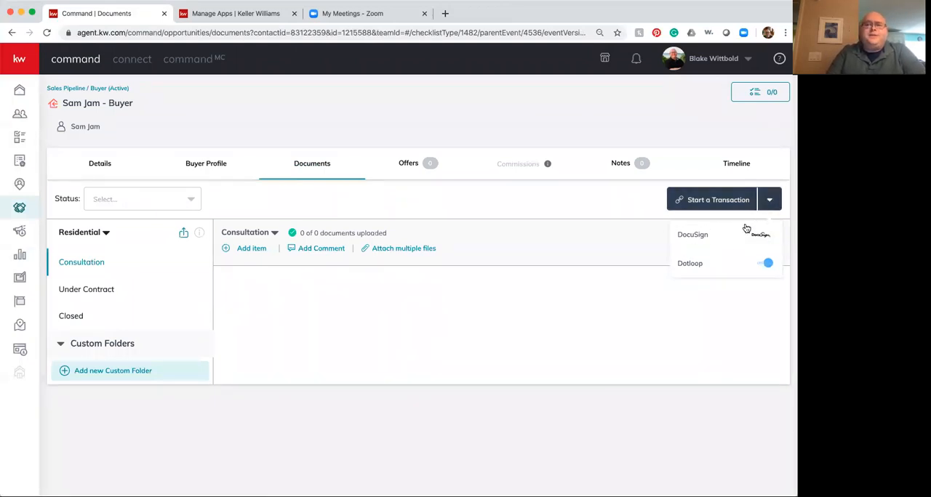
click(719, 235)
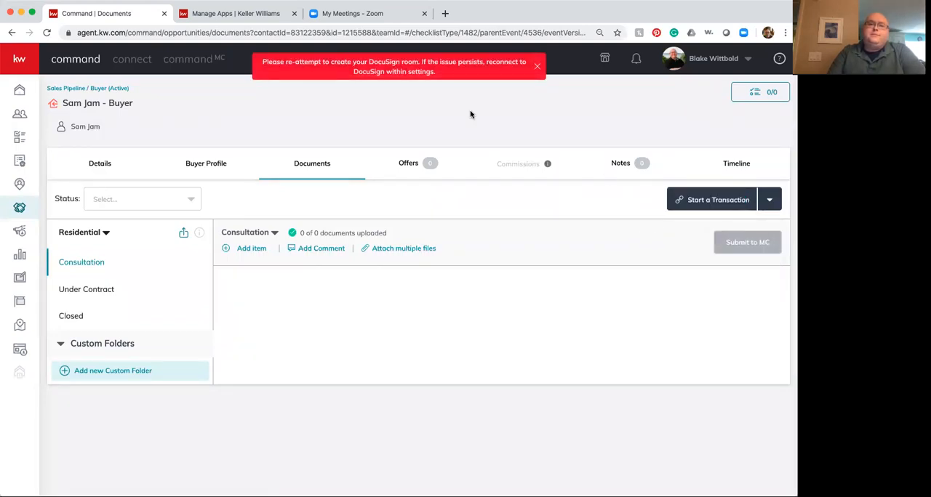
click(538, 67)
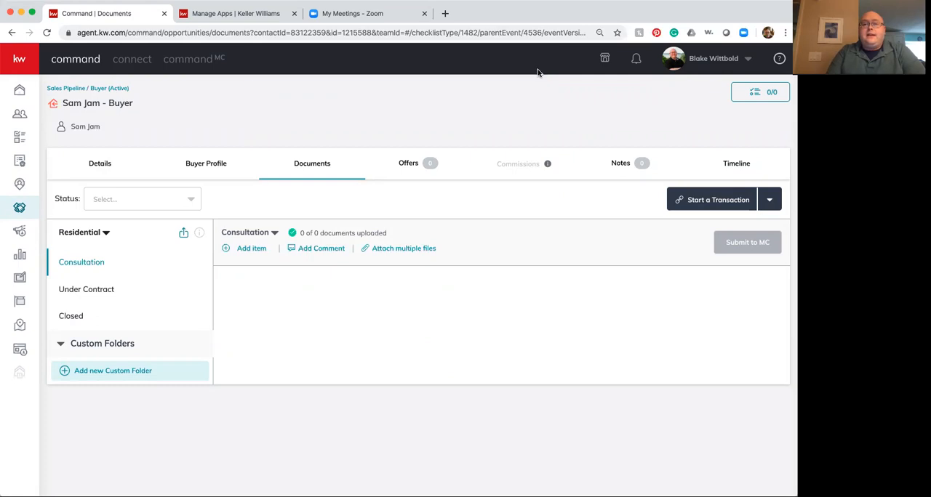
Step: Start a Dotloop transaction for the opportunity and look through the Under Contract document checklist
click(770, 200)
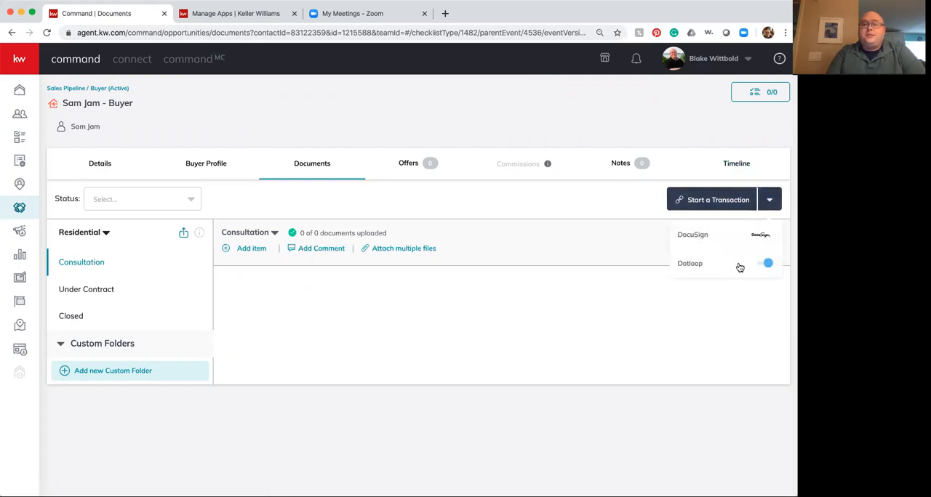
click(691, 264)
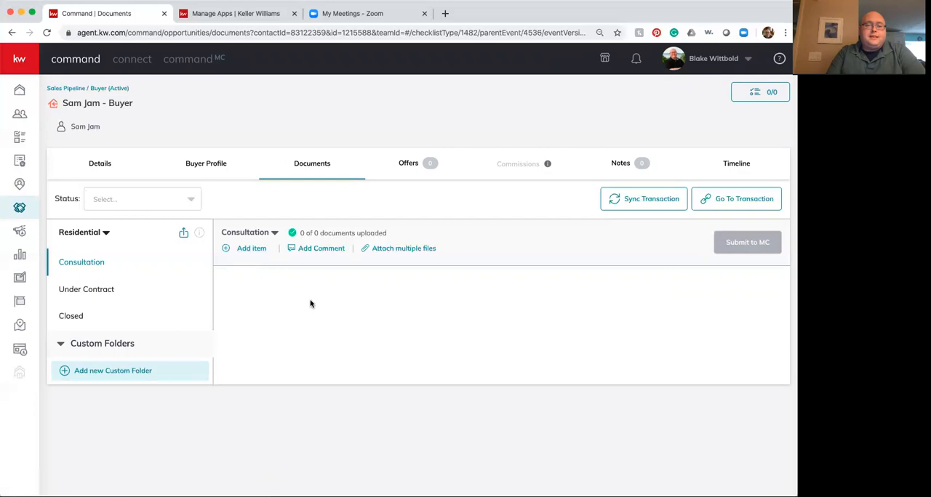
click(92, 292)
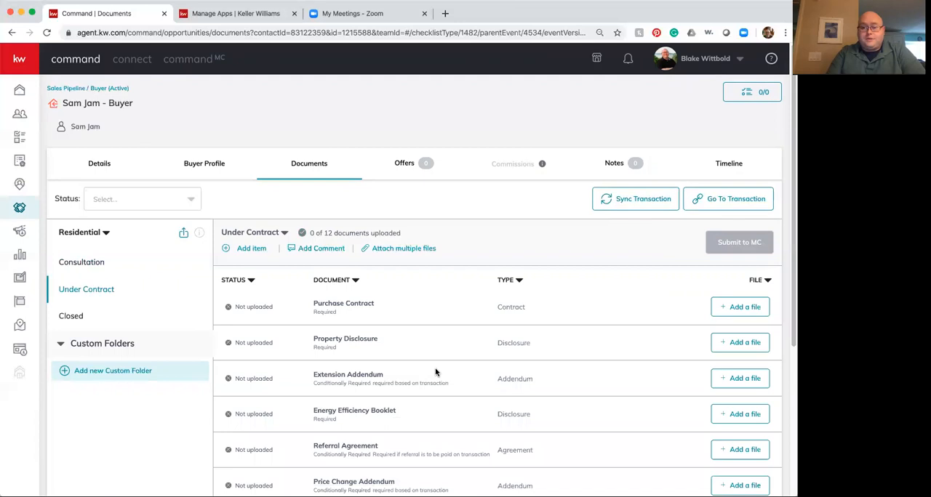
scroll(436, 372, down, 1)
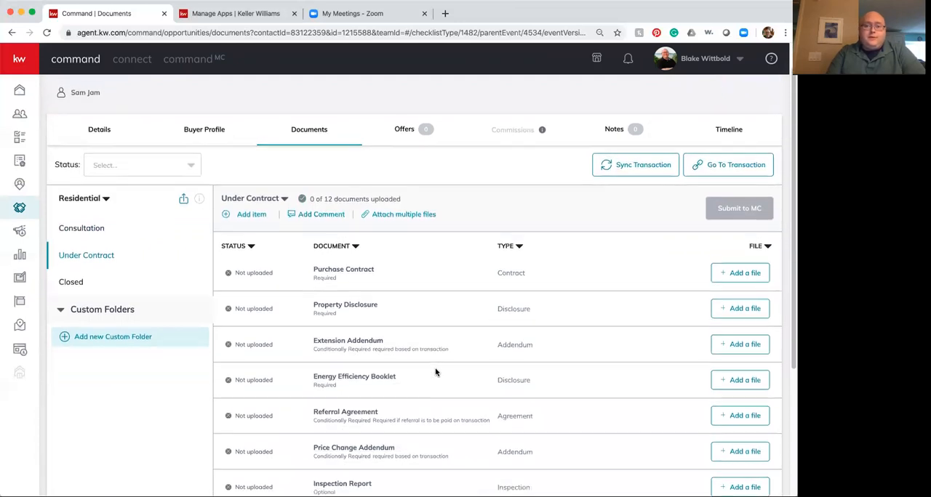
scroll(406, 318, up, 1)
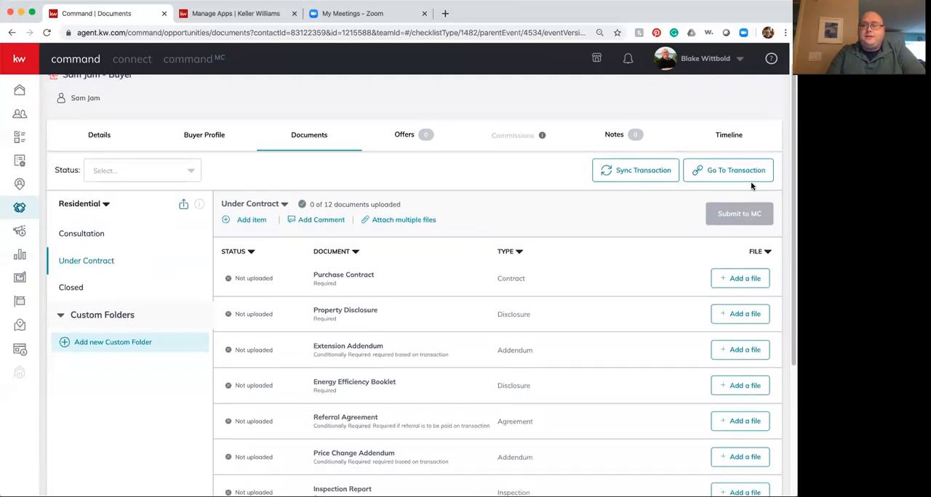
Step: Go to the linked transaction in Dotloop, signing in with the saved credentials
click(720, 172)
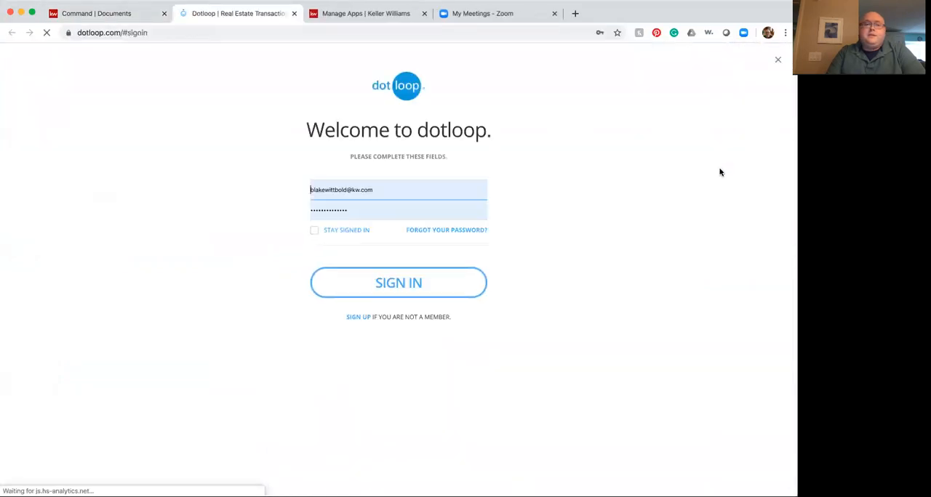
click(391, 284)
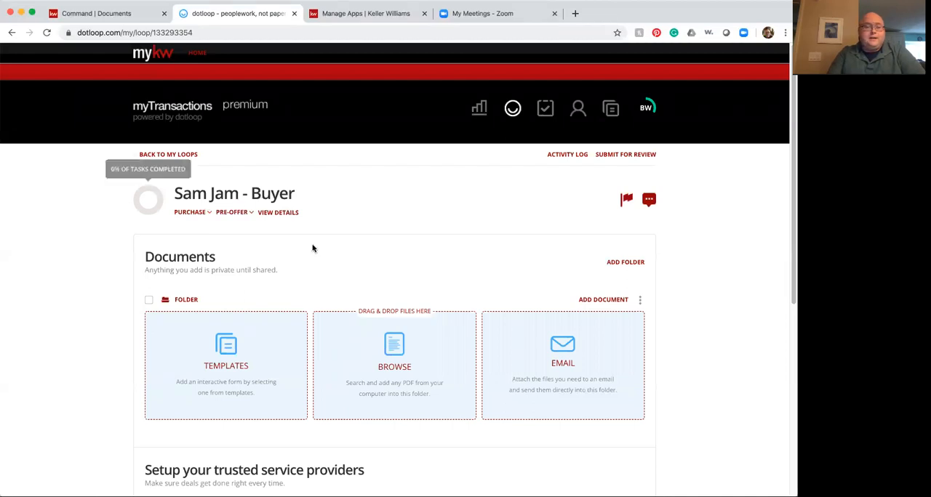
Step: Add all template documents from the Buyer Sale Pkg FAR/BAR AS-IS folder to the loop and review the document list
click(219, 362)
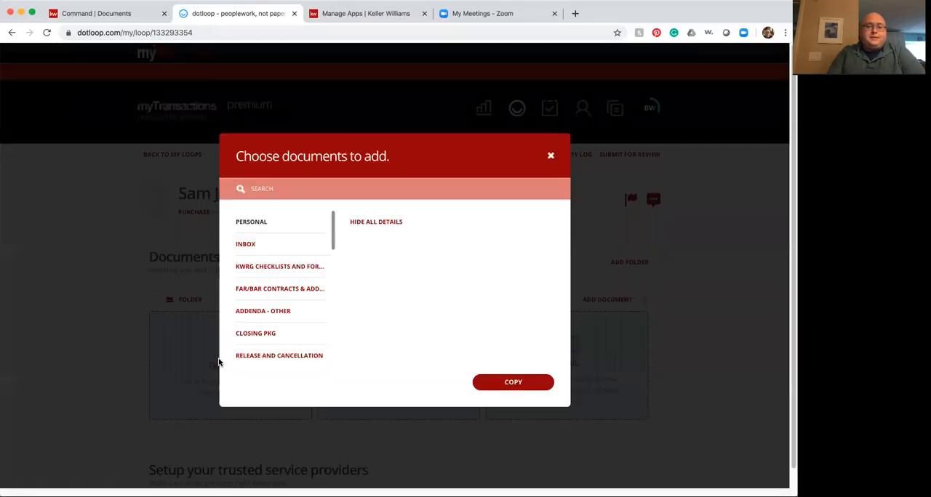
drag(334, 231, 321, 308)
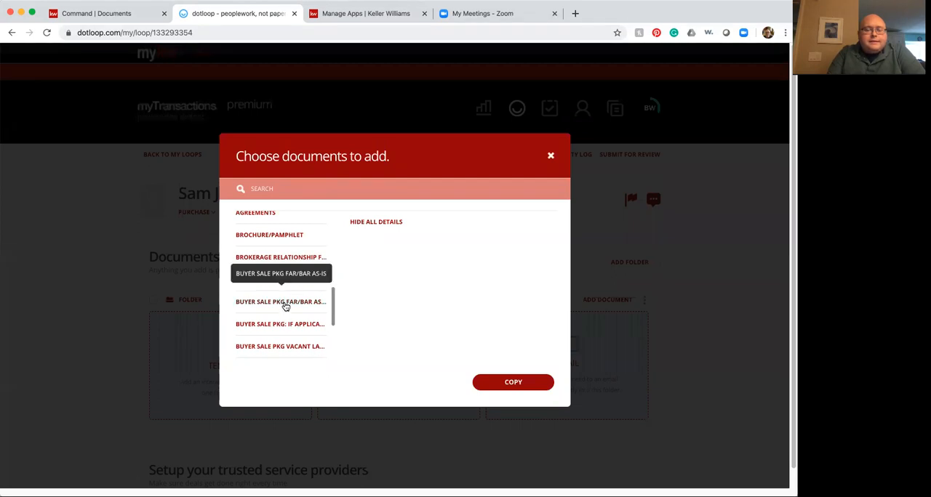
click(285, 306)
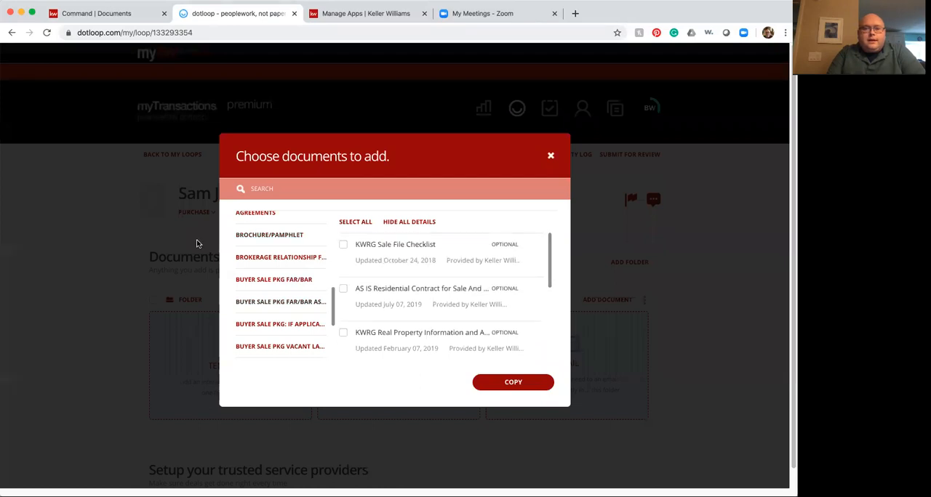
click(351, 222)
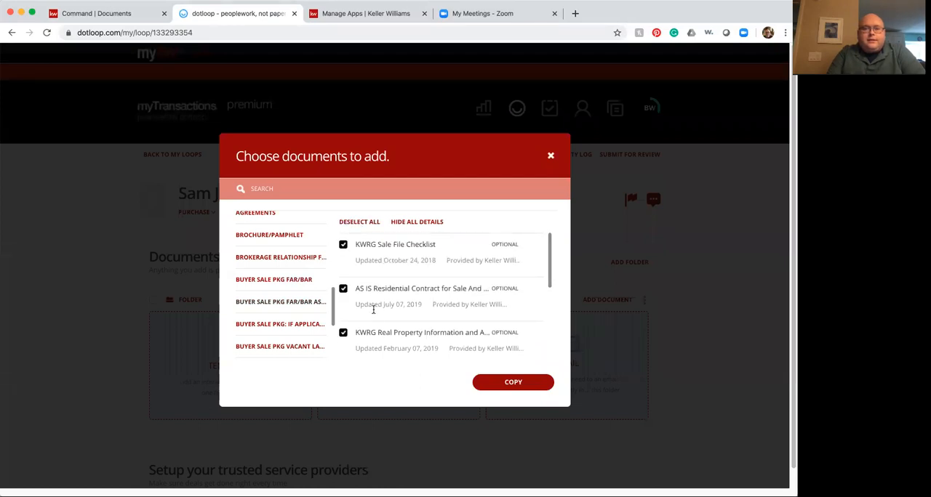
click(502, 385)
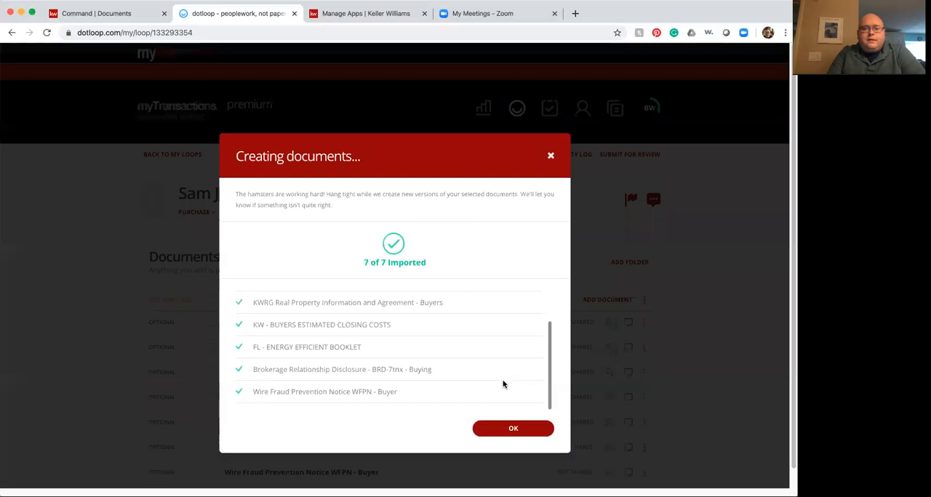
click(492, 431)
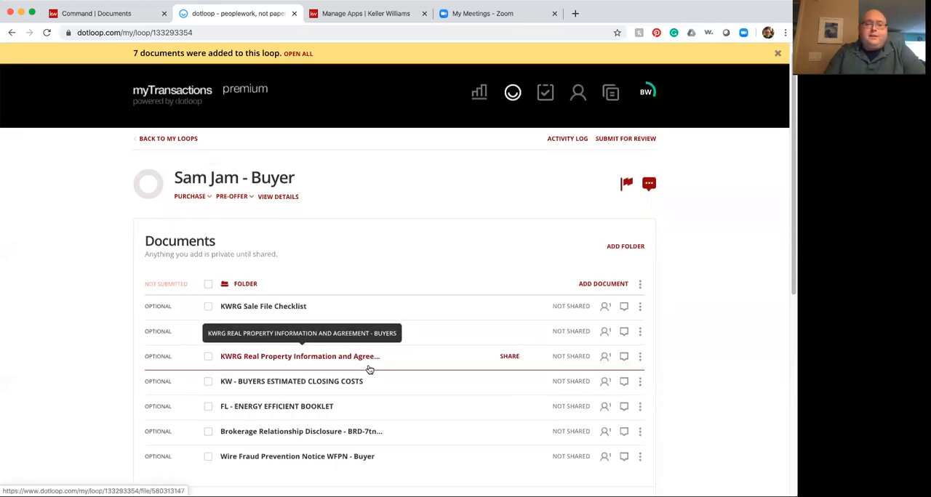
scroll(369, 367, down, 1)
scroll(425, 360, up, 1)
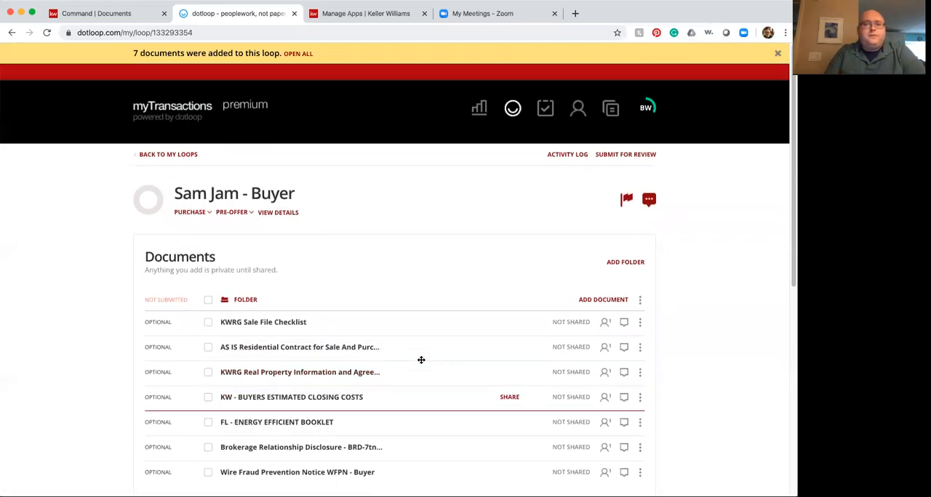
Step: Return to Command and assign the Dotloop file AS IS Residential Contract for Sale And Purchase (FAR/BAR ASIS-5x).pdf to the Purchase Contract item
click(131, 14)
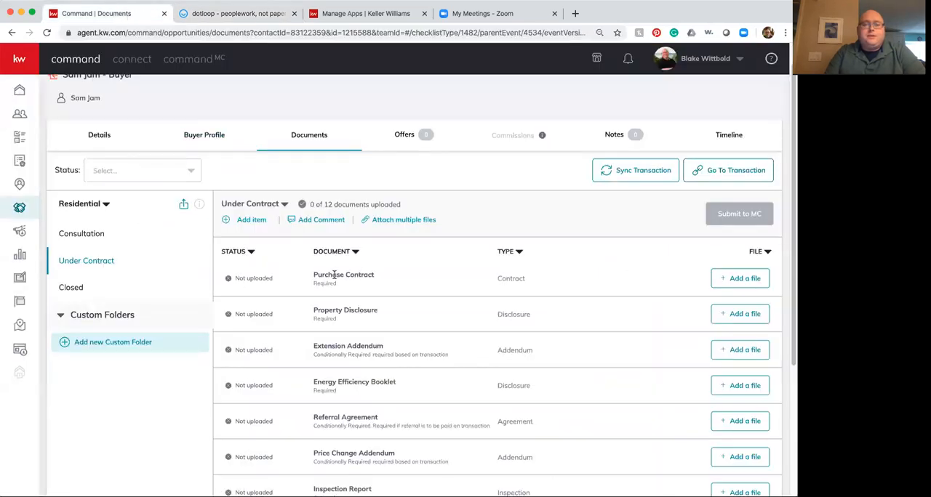
click(740, 280)
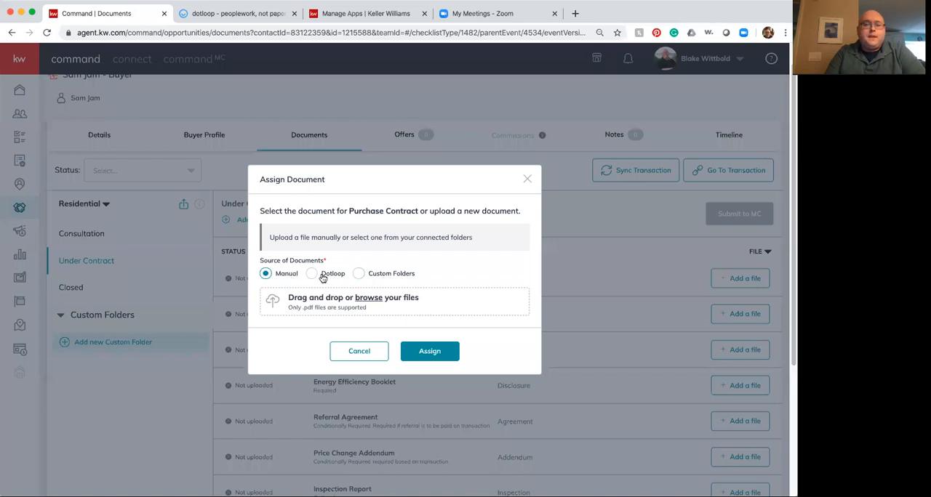
click(312, 274)
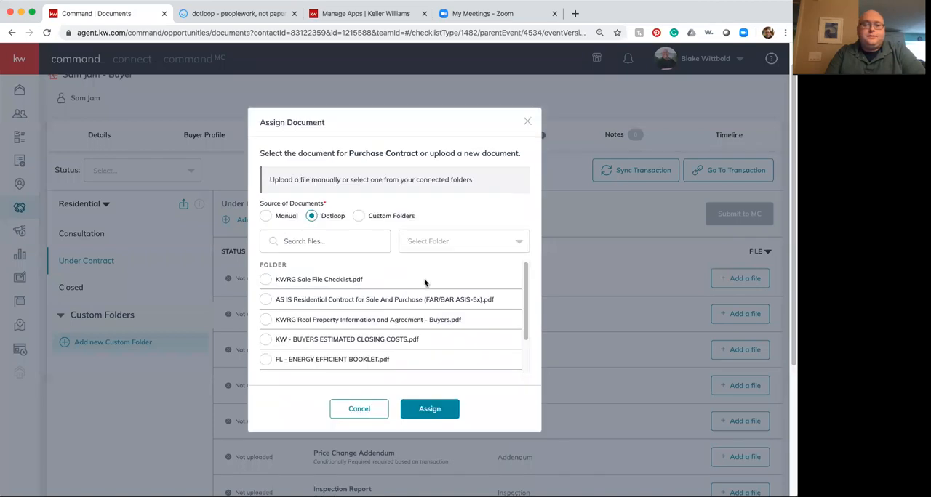
mouse_move(523, 286)
mouse_down()
mouse_move(526, 299)
mouse_move(526, 279)
mouse_move(531, 293)
mouse_up()
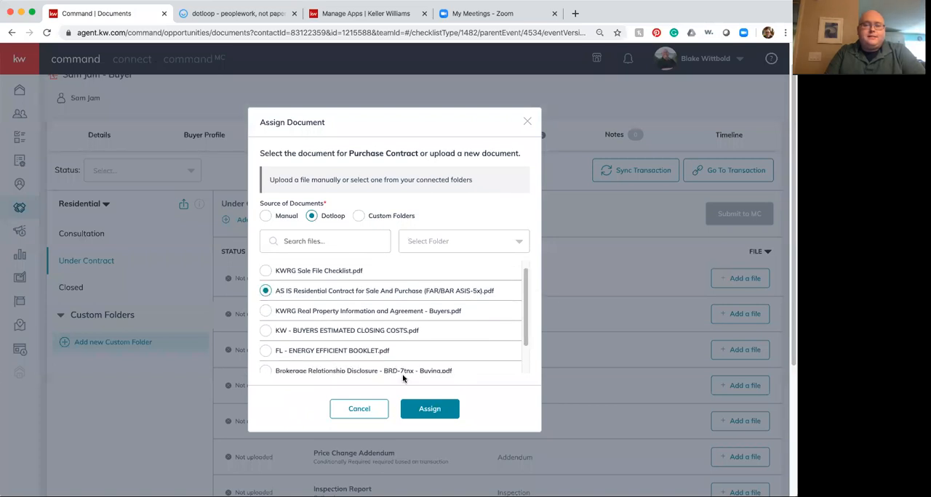
click(437, 414)
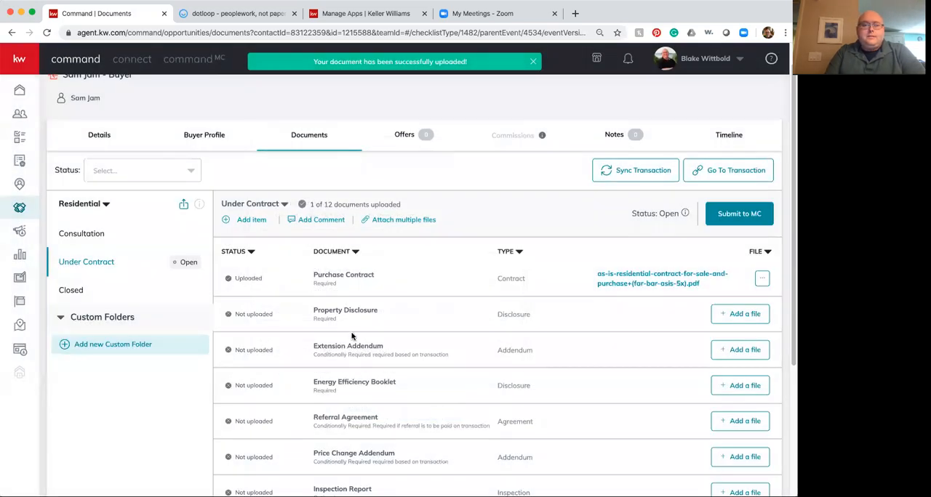
click(725, 321)
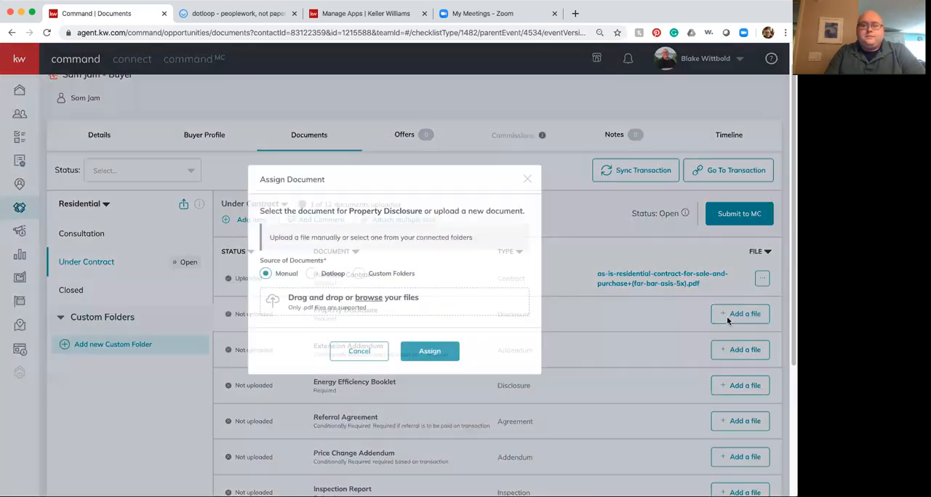
click(312, 274)
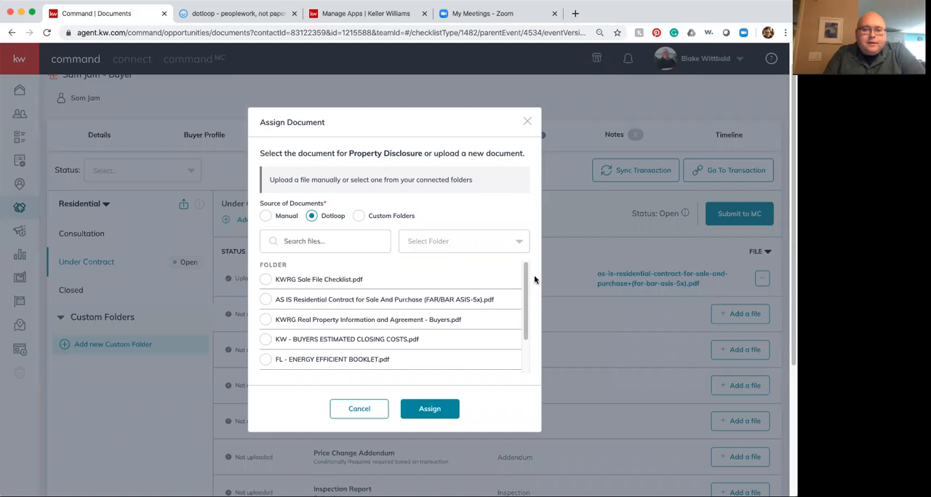
scroll(518, 302, down, 2)
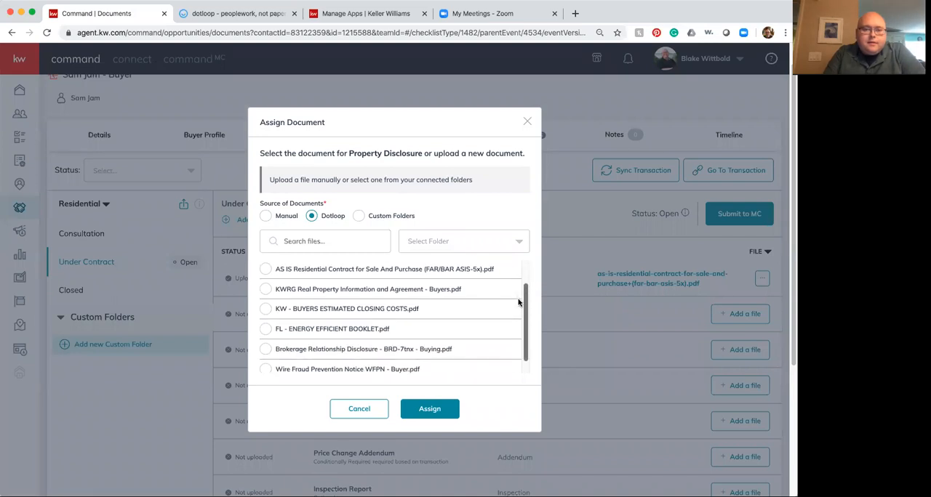
scroll(518, 309, down, 1)
scroll(515, 318, up, 3)
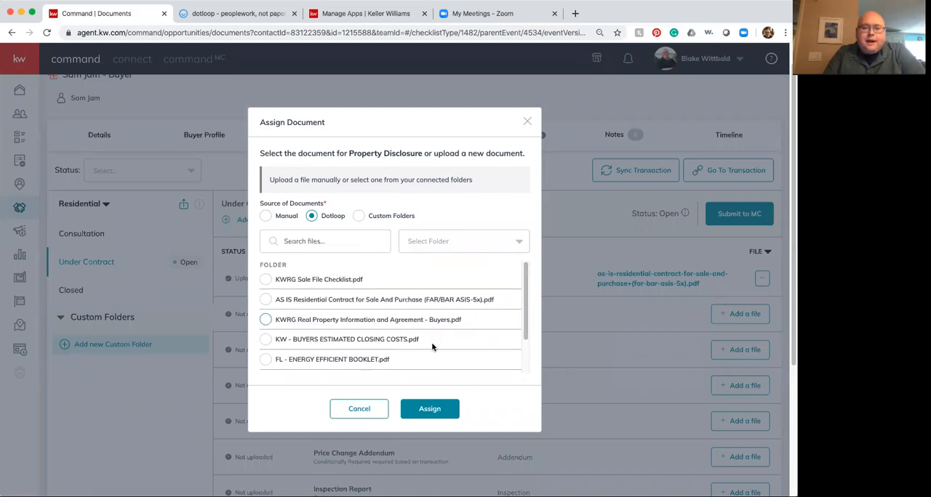
click(359, 410)
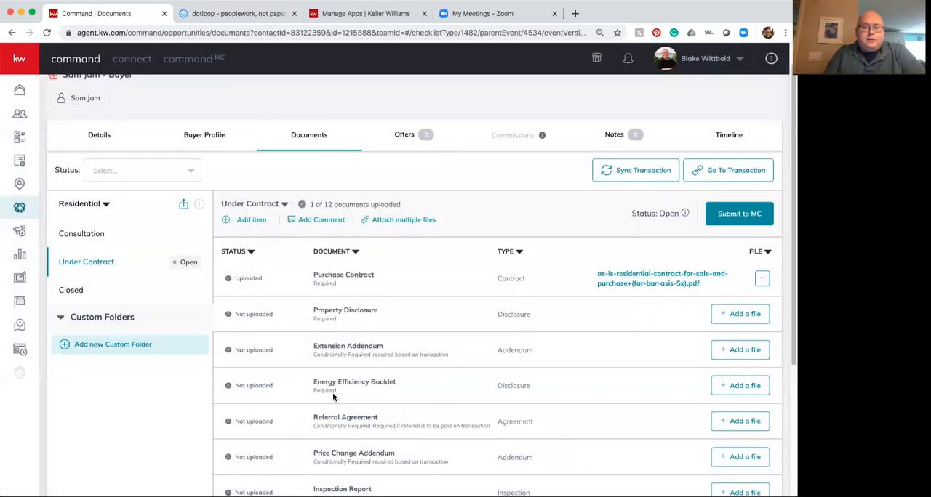
Step: Assign the Dotloop file FL - ENERGY EFFICIENT BOOKLET.pdf to the Energy Efficiency Booklet item
click(744, 386)
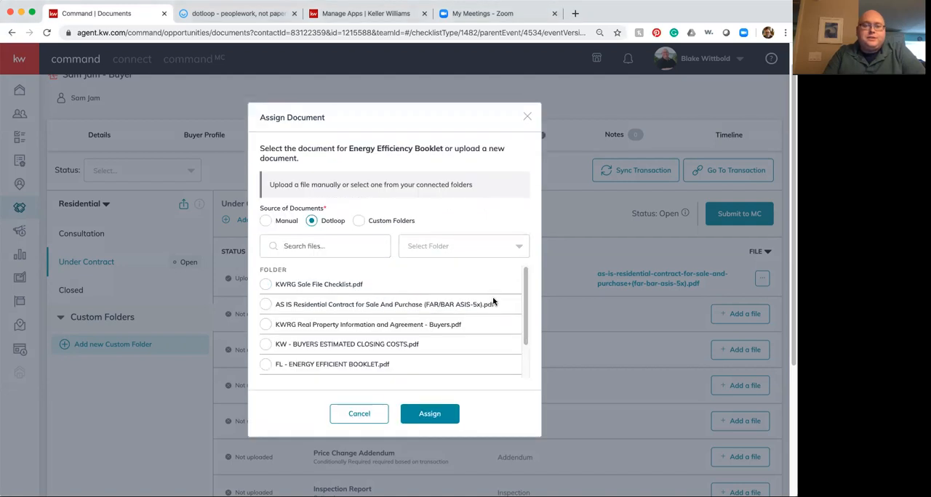
click(266, 366)
click(445, 422)
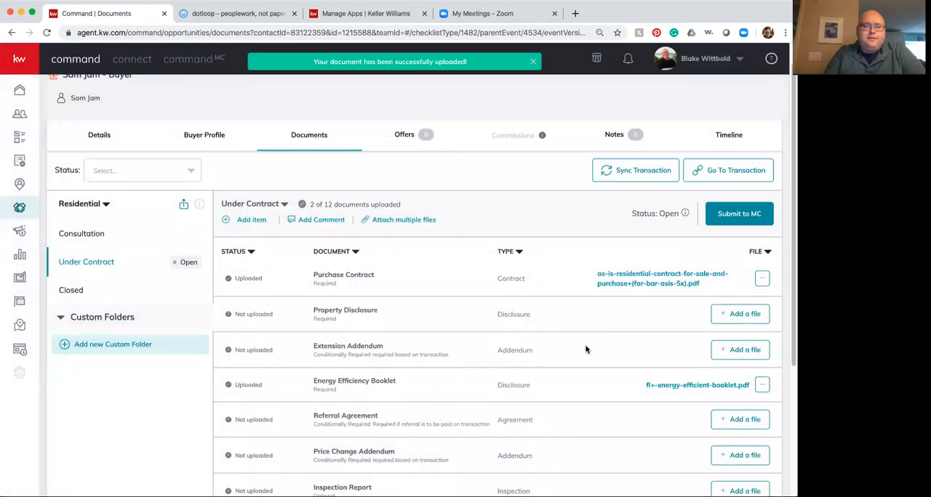
Step: Assign the Dotloop file Brokerage Relationship Disclosure - BRD-7tnx - Buying.pdf to the Brokerage Relationship Disclosure item in the Under Contract checklist
scroll(611, 439, down, 2)
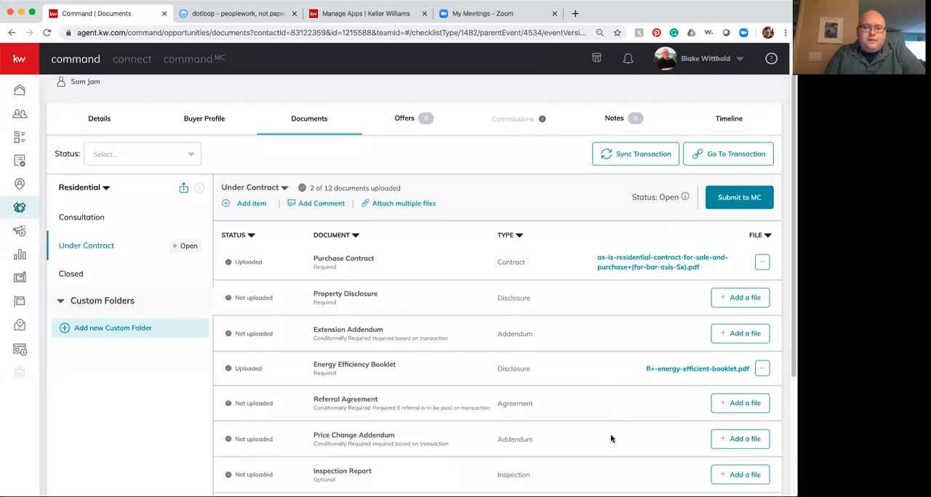
scroll(612, 438, down, 4)
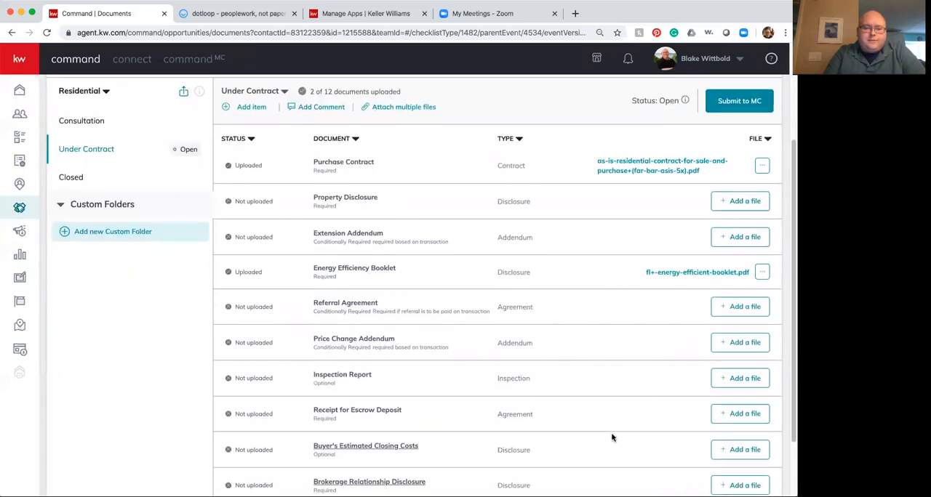
scroll(611, 436, down, 2)
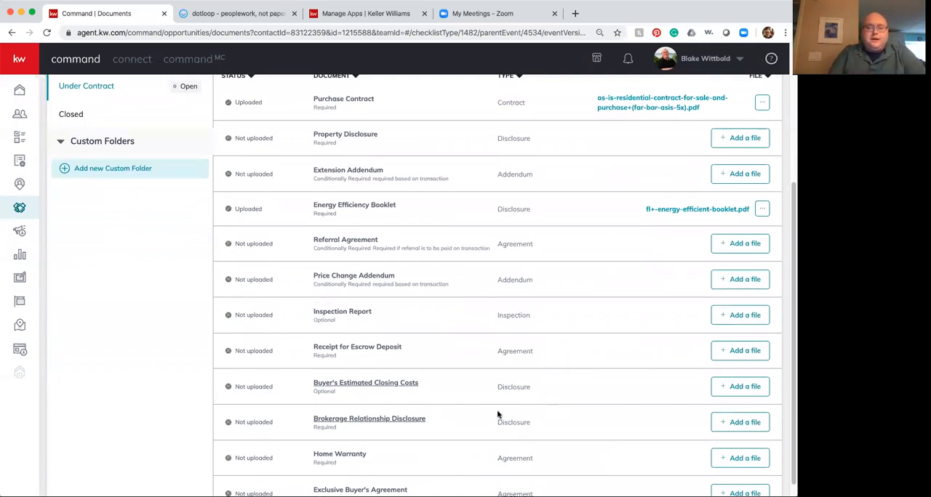
click(746, 424)
click(312, 280)
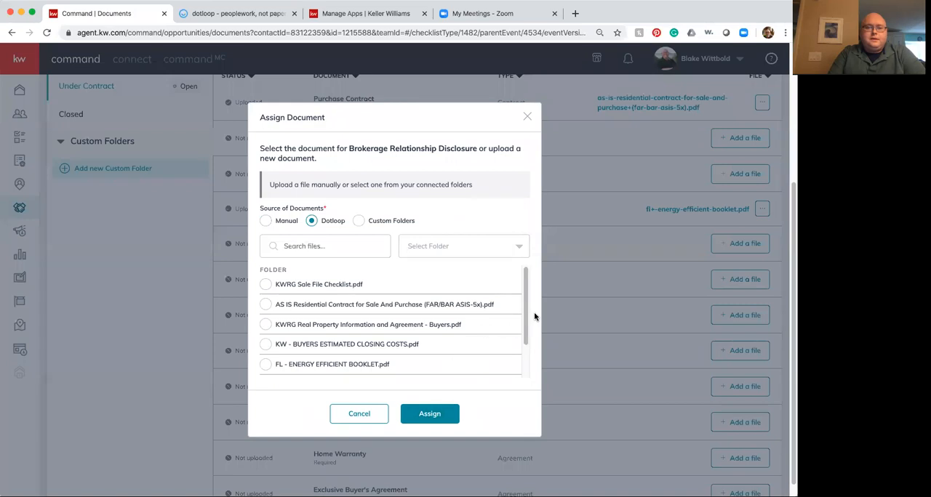
scroll(306, 339, down, 3)
click(306, 339)
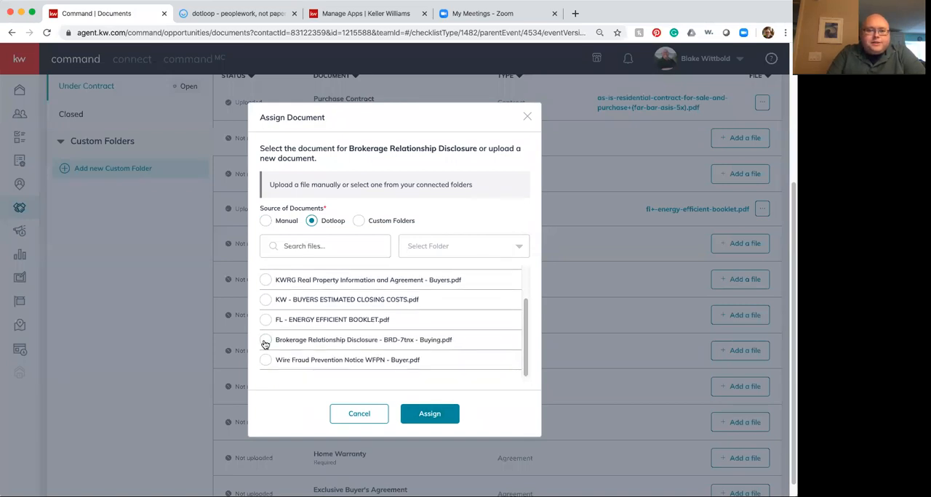
click(427, 415)
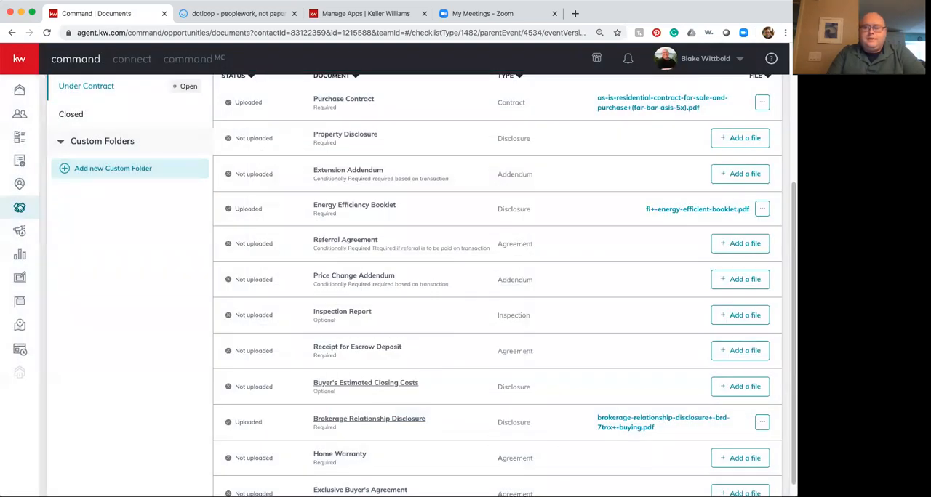
scroll(497, 288, down, 1)
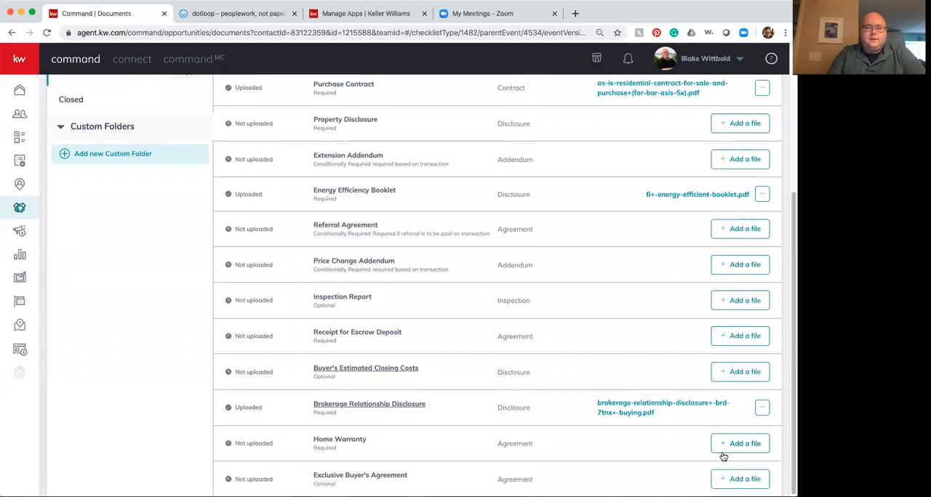
click(742, 445)
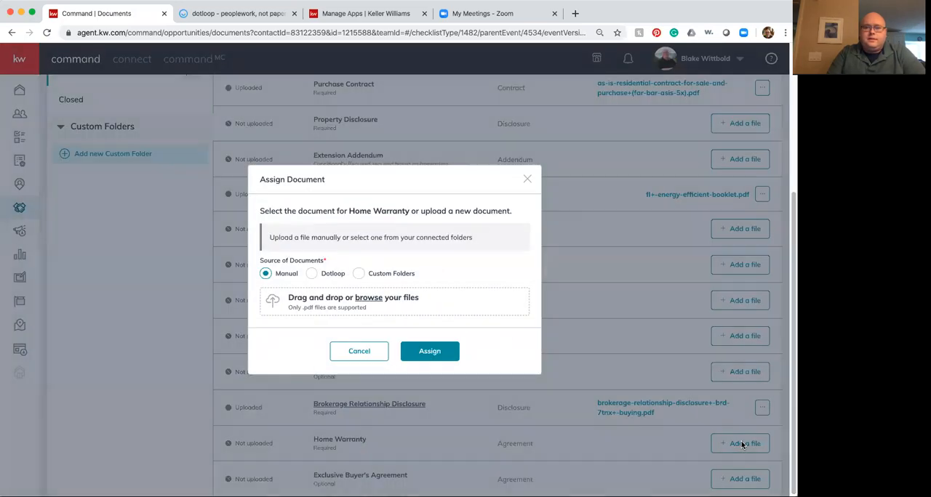
click(310, 274)
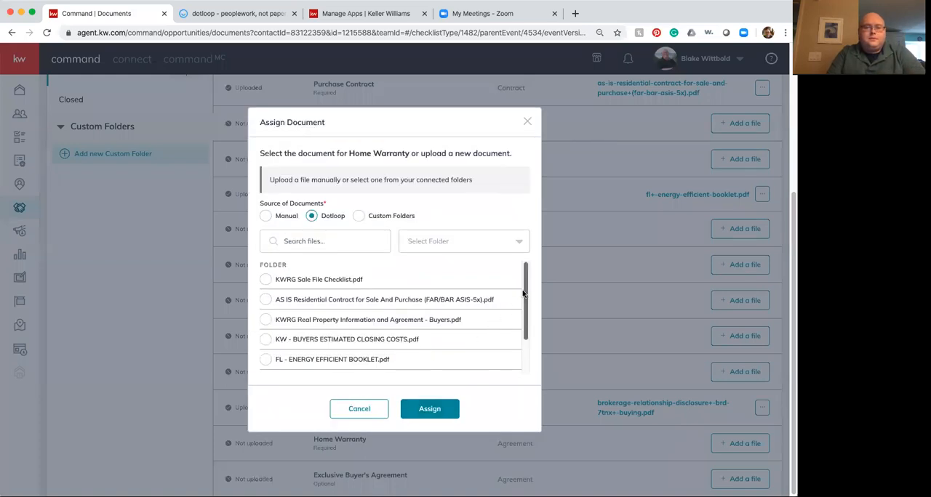
mouse_move(526, 293)
mouse_down()
mouse_move(523, 337)
mouse_move(527, 283)
mouse_up()
click(364, 410)
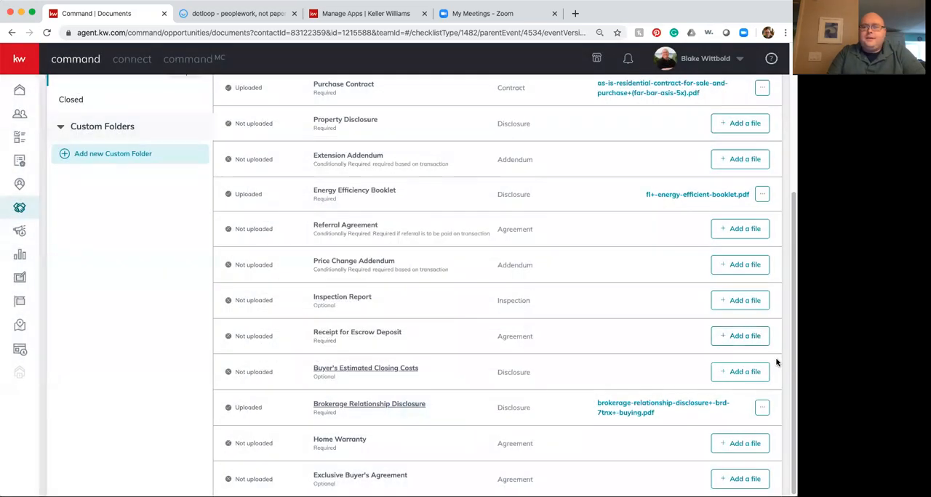
Step: Go to the linked transaction in Dotloop and review the loop's document list
scroll(768, 280, up, 5)
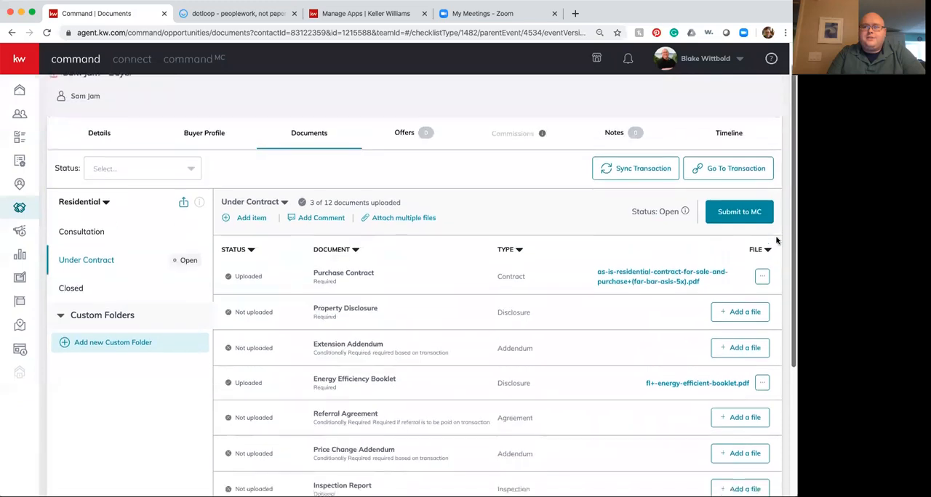
click(736, 175)
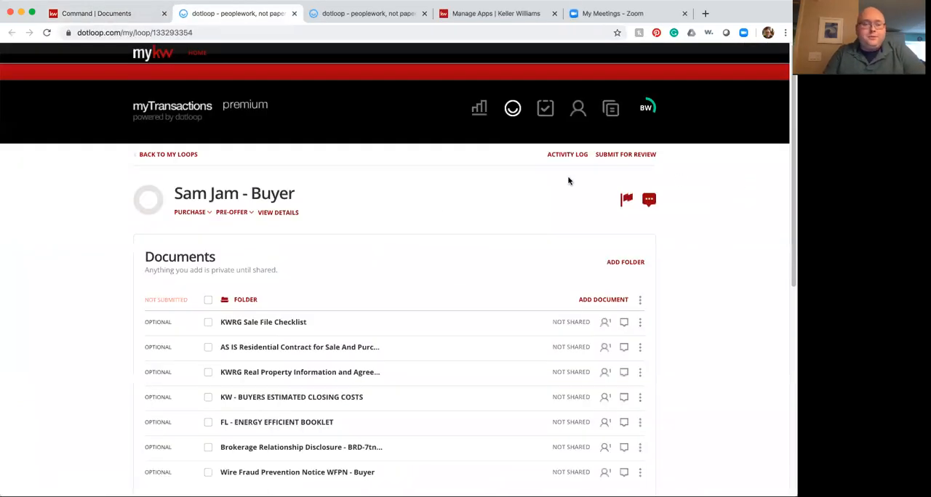
scroll(255, 314, down, 2)
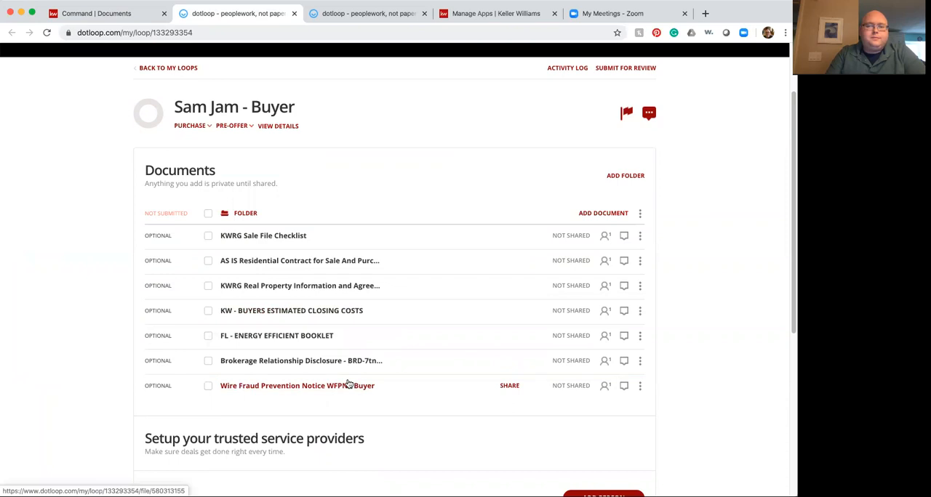
Step: Start adding template documents to the loop and open the Home Warranties template folder
click(610, 214)
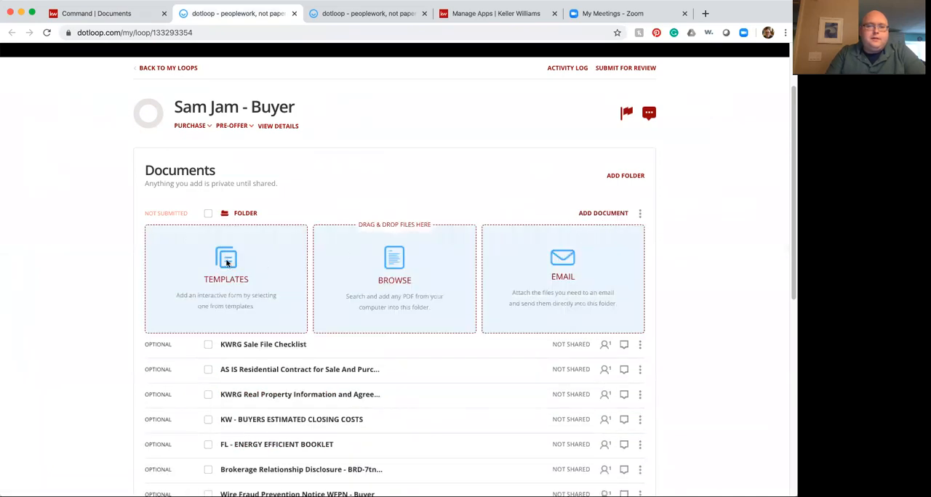
click(227, 263)
drag(333, 234, 322, 254)
click(280, 263)
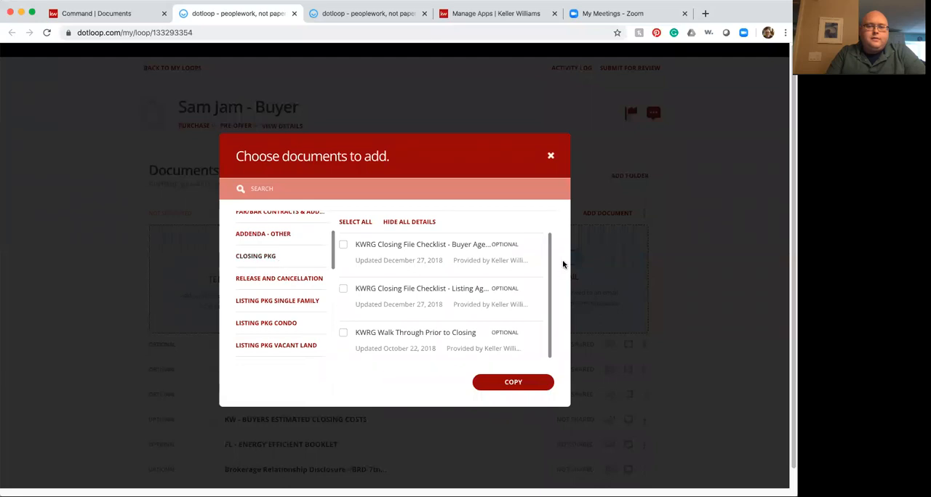
drag(334, 261, 300, 293)
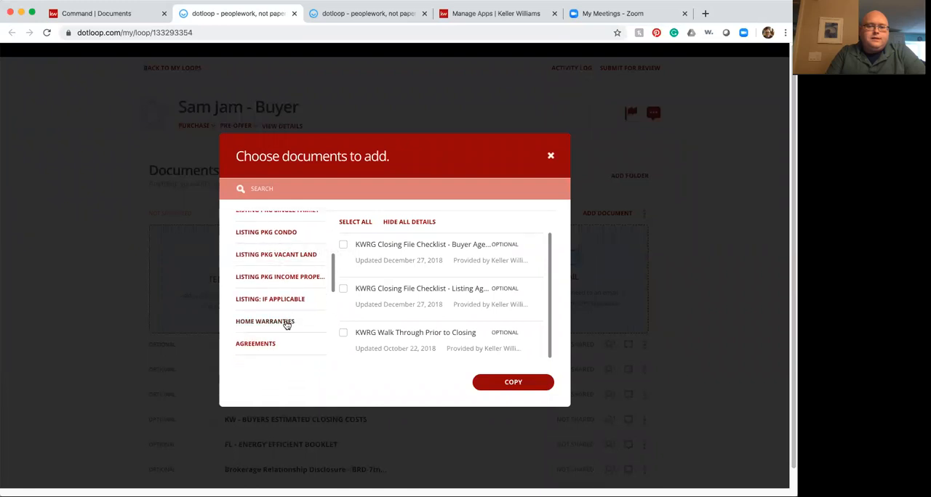
click(287, 323)
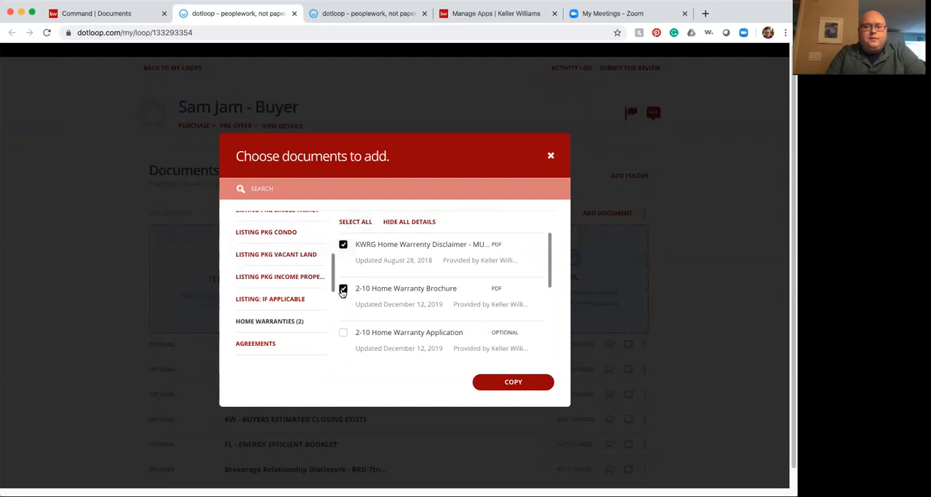
Step: Copy the KWRG Home Warrenty Disclaimer, 2-10 Home Warranty Brochure and 2-10 Home Warranty Application into the loop
click(343, 333)
scroll(551, 283, down, 3)
scroll(552, 286, up, 2)
scroll(551, 295, down, 3)
scroll(550, 324, down, 1)
click(522, 385)
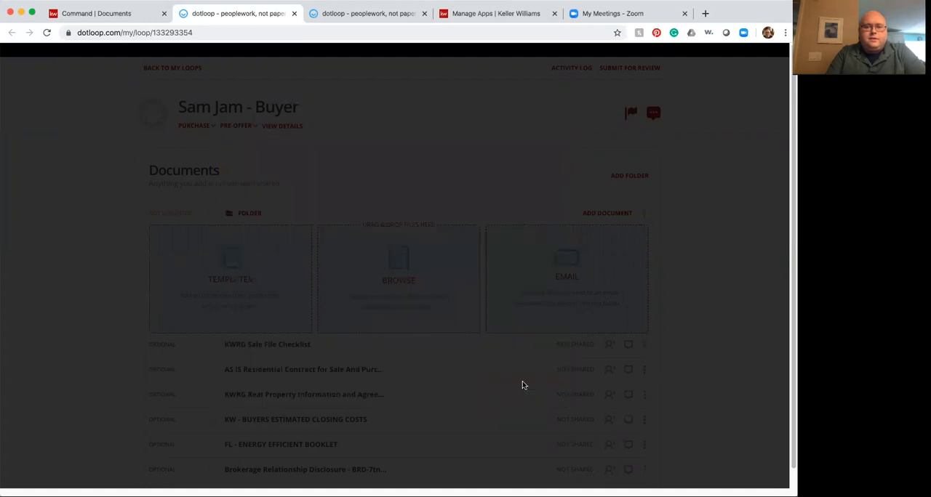
click(514, 429)
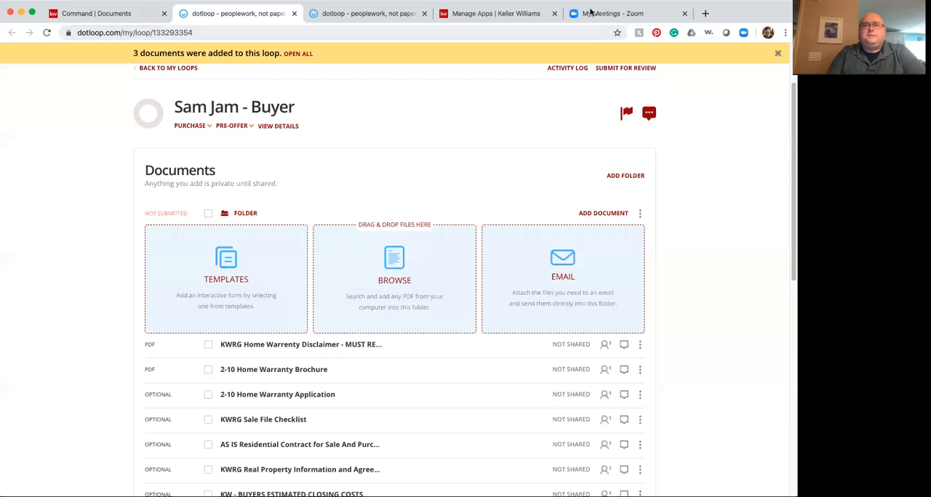
Step: Return to Command and assign the Dotloop file 2-10 Home Warranty Brochure.pdf to the Home Warranty item
click(120, 14)
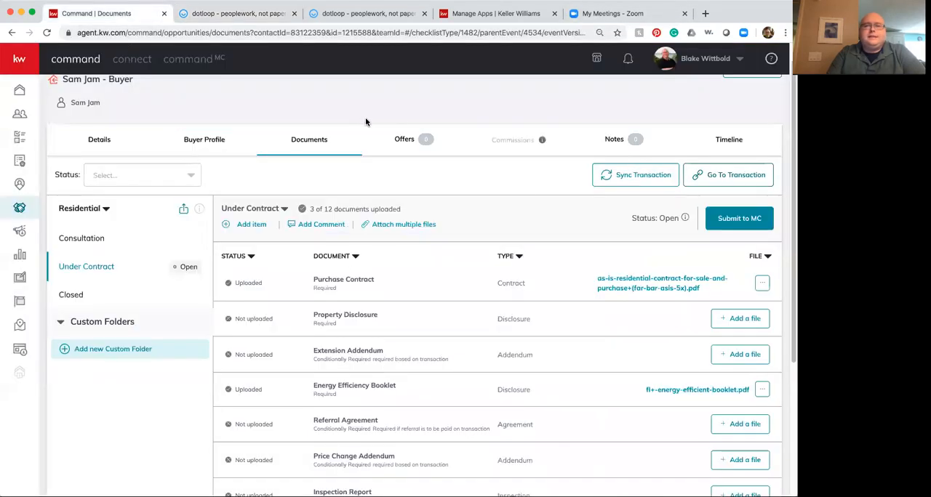
scroll(659, 305, down, 2)
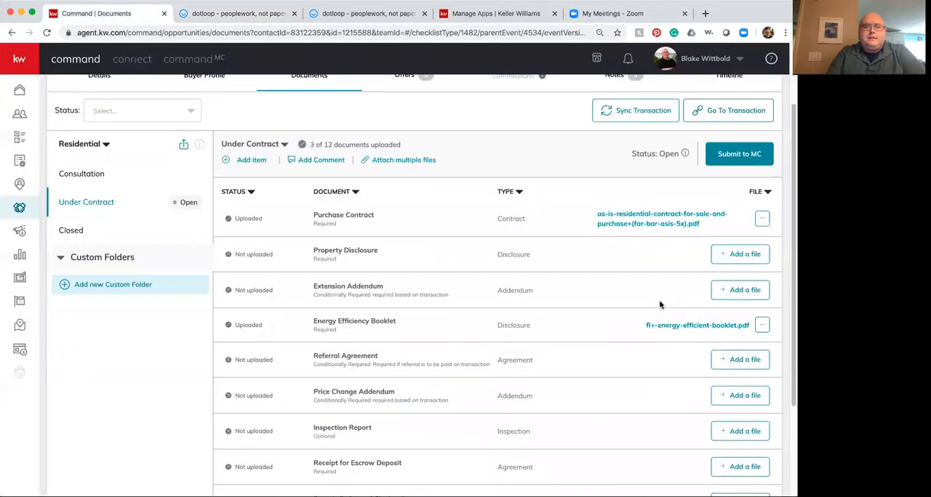
scroll(659, 305, down, 3)
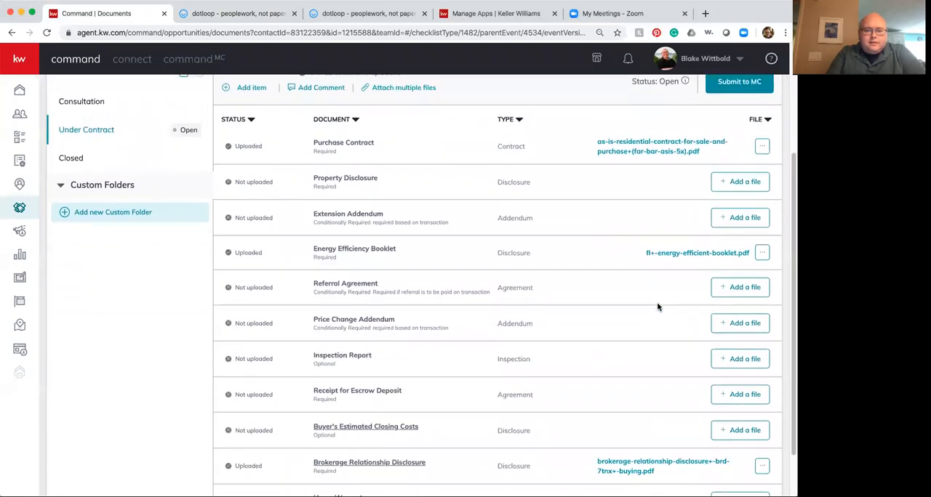
scroll(657, 307, down, 1)
click(745, 445)
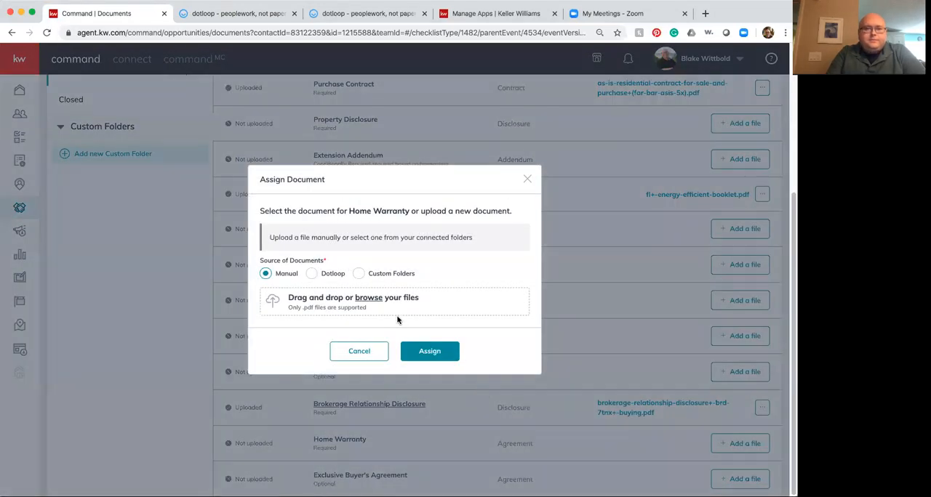
click(311, 275)
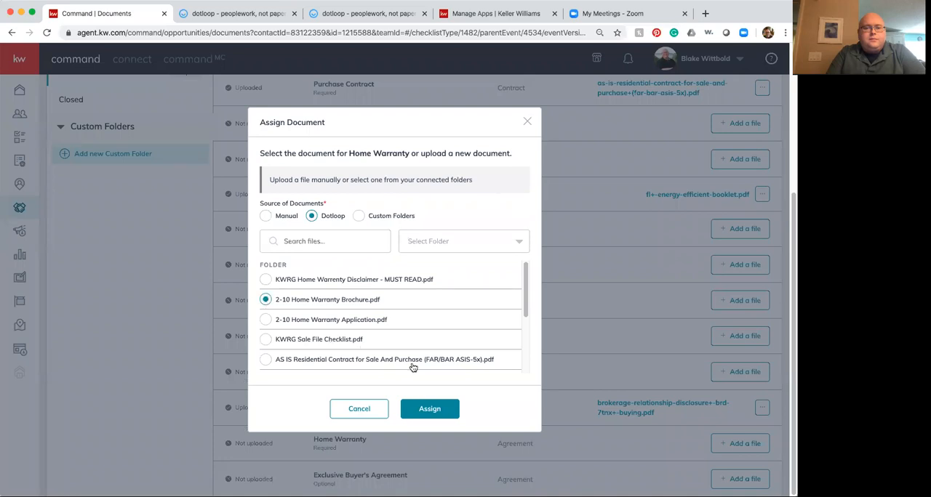
click(440, 410)
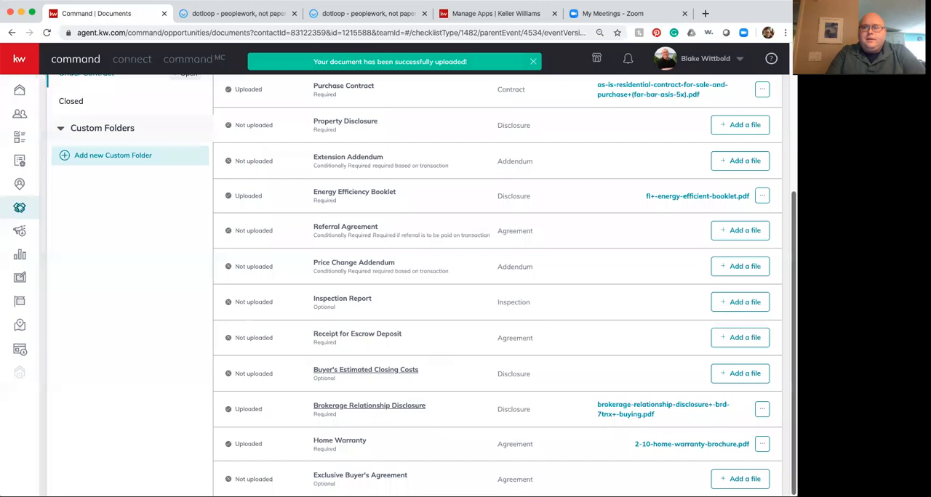
Step: Review the Under Contract checklist and compare it with the documents listed for the Closed stage
scroll(771, 410, up, 3)
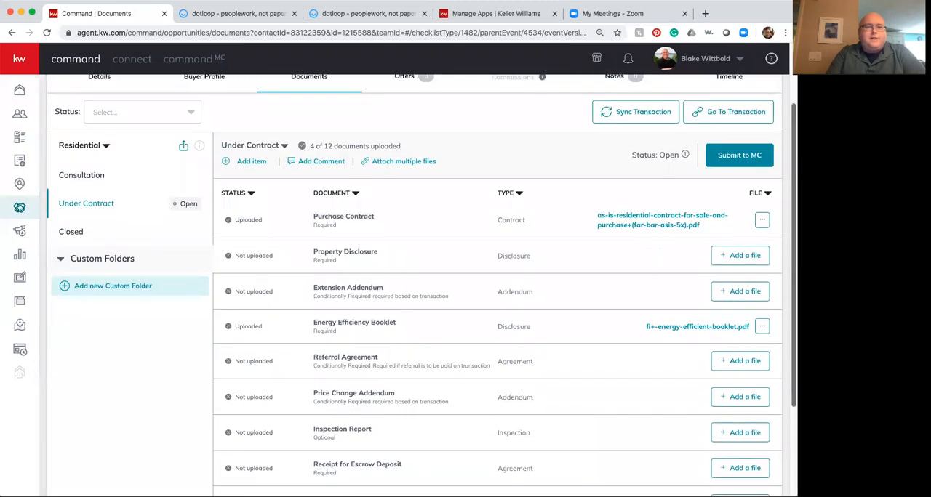
scroll(771, 410, down, 3)
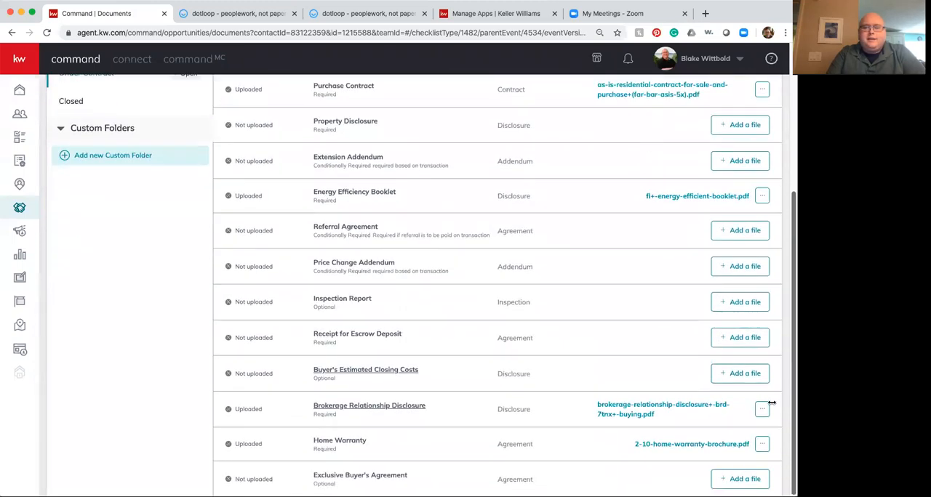
scroll(384, 366, up, 1)
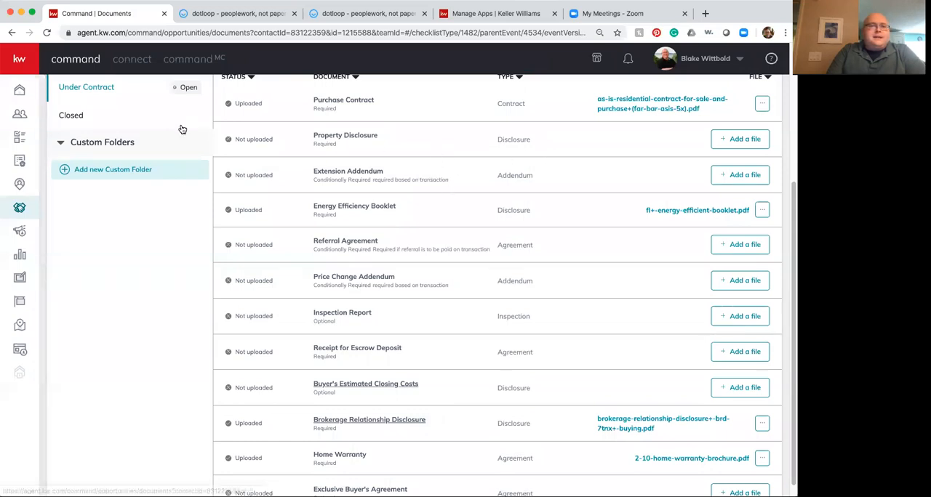
click(71, 116)
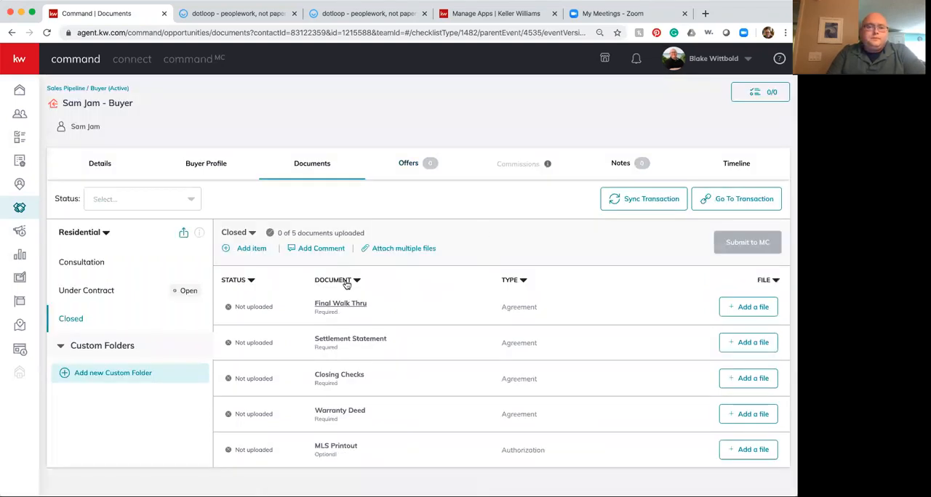
click(103, 290)
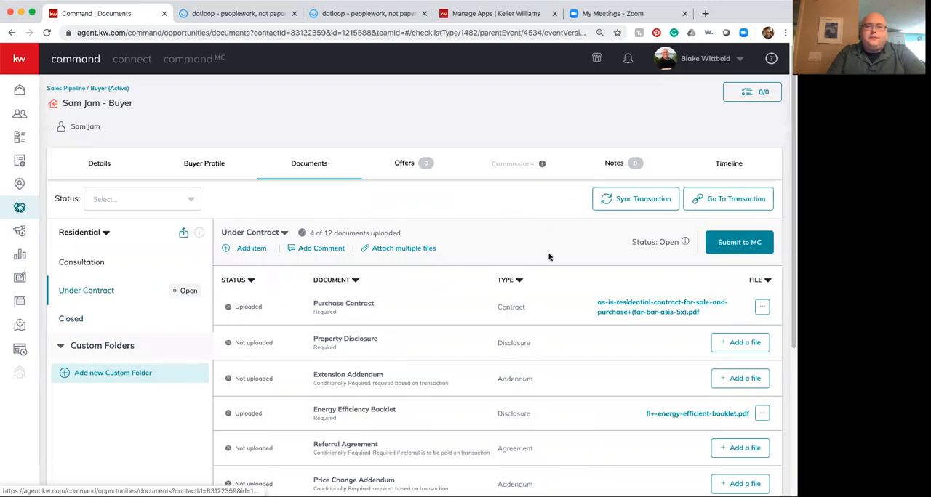
Step: Start a new offer version named Initial Offer, view its offer details form and back out
click(402, 162)
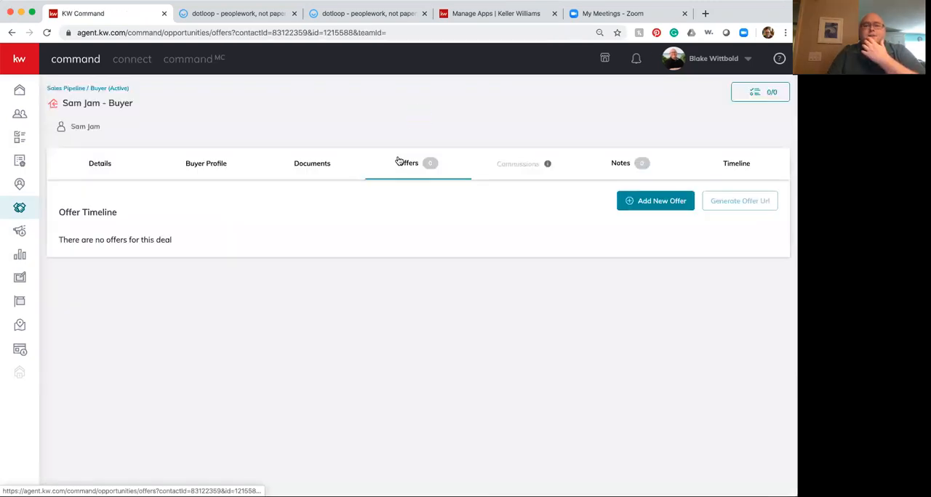
click(651, 207)
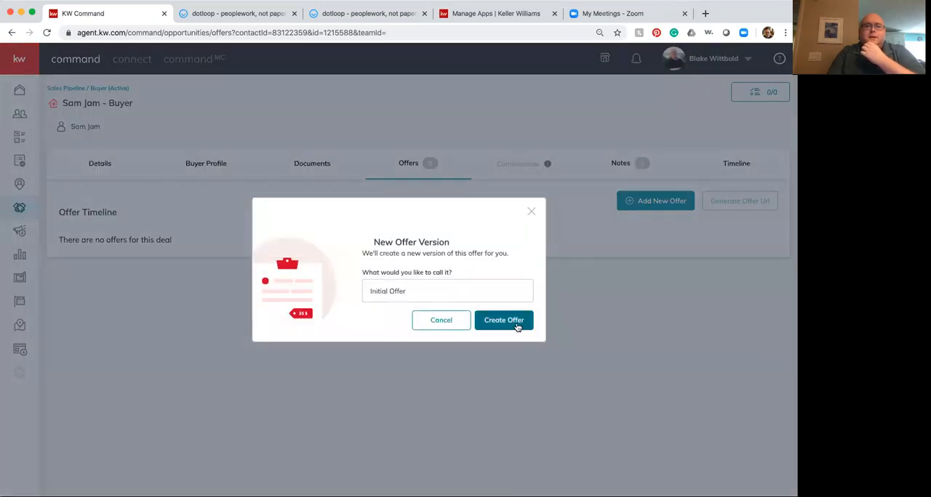
click(508, 319)
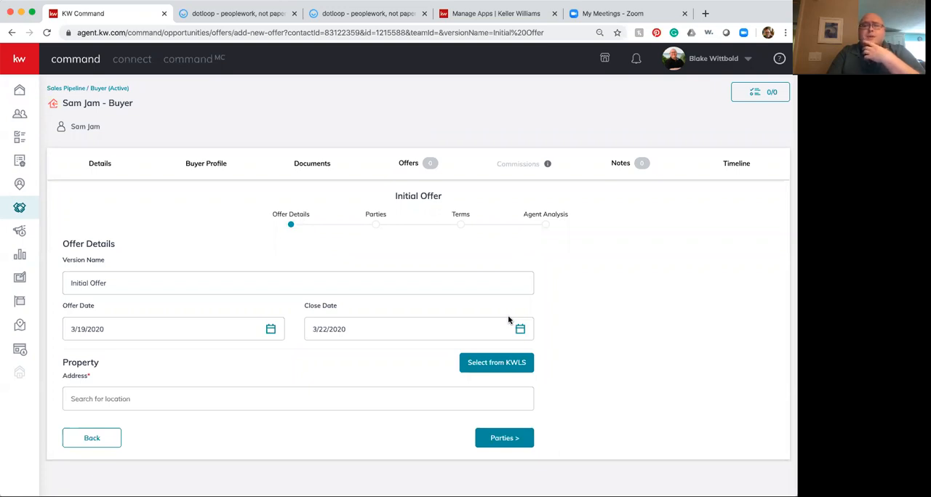
click(309, 400)
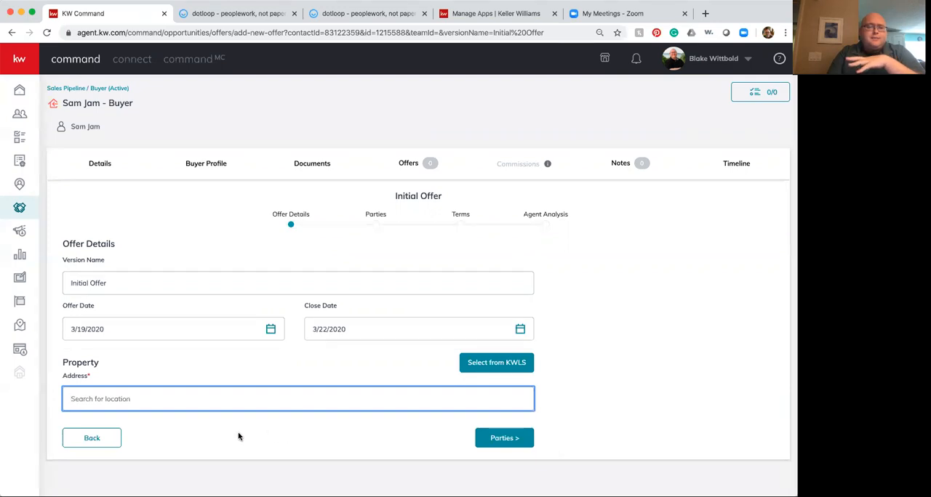
click(97, 438)
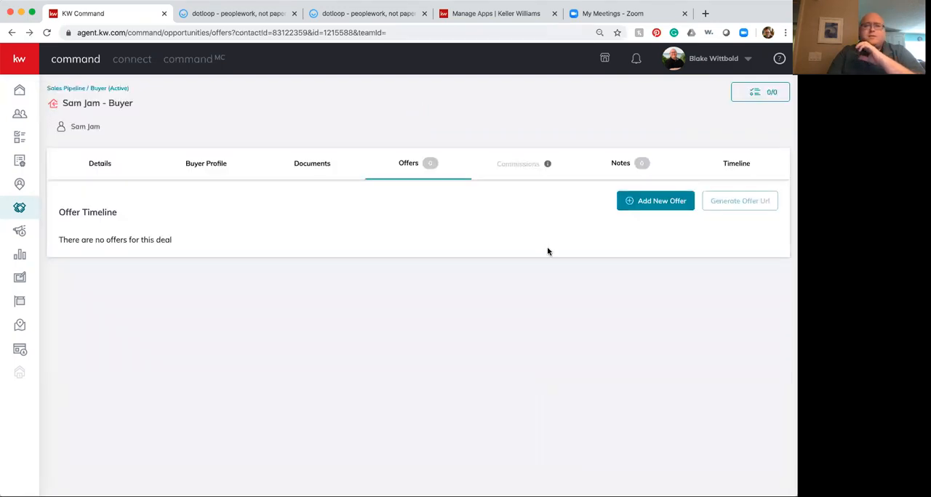
Step: Go back to the opportunity's documents and open the Closed checklist
mouse_move(547, 165)
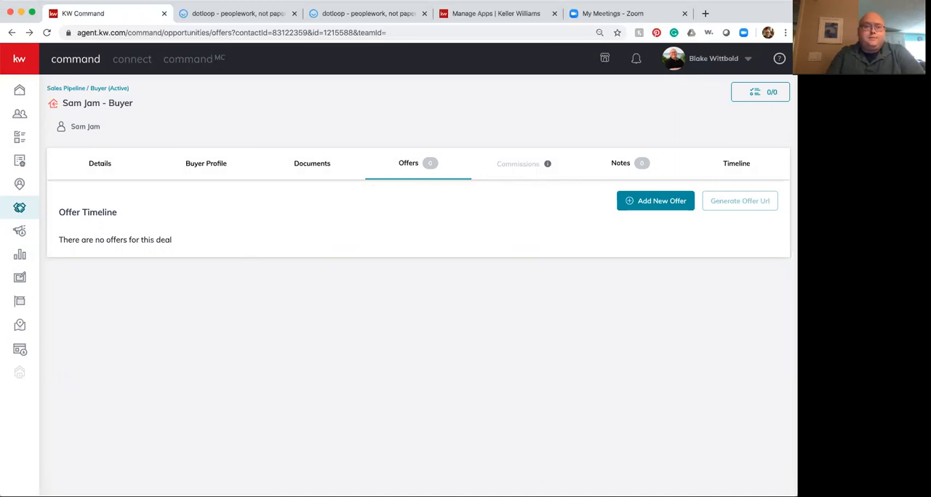
click(320, 170)
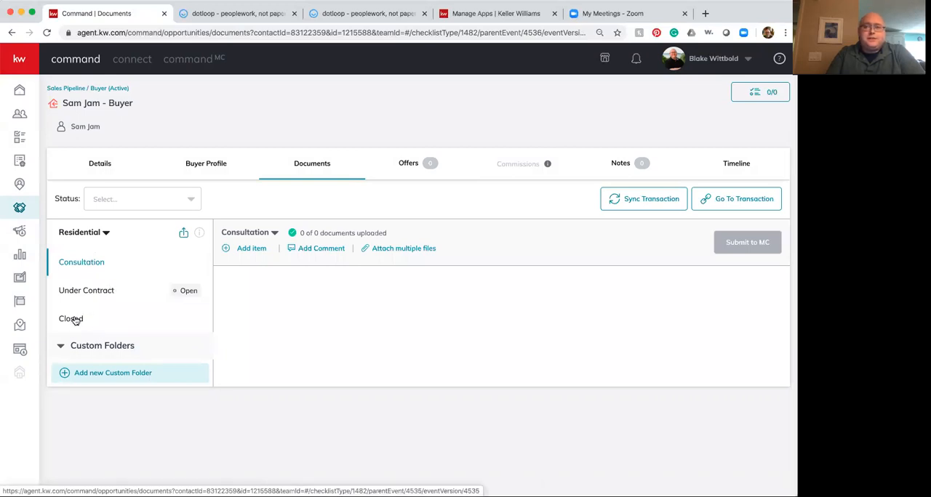
click(76, 320)
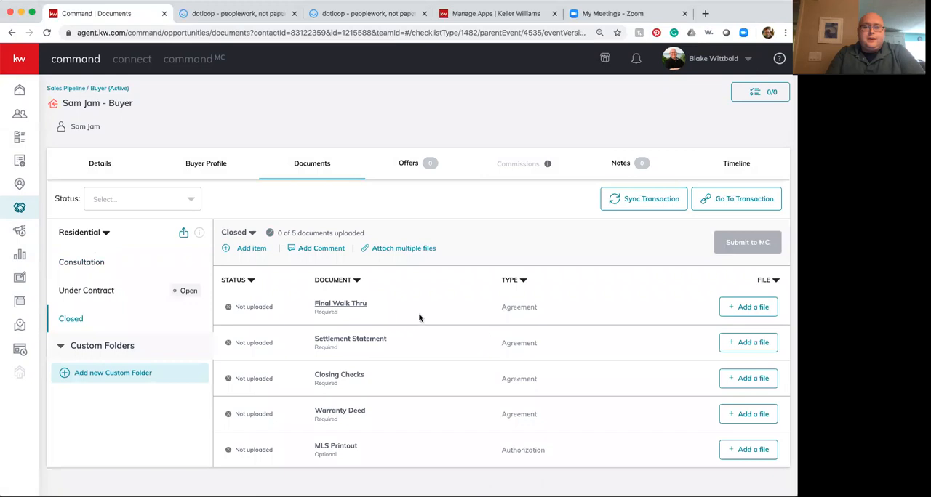